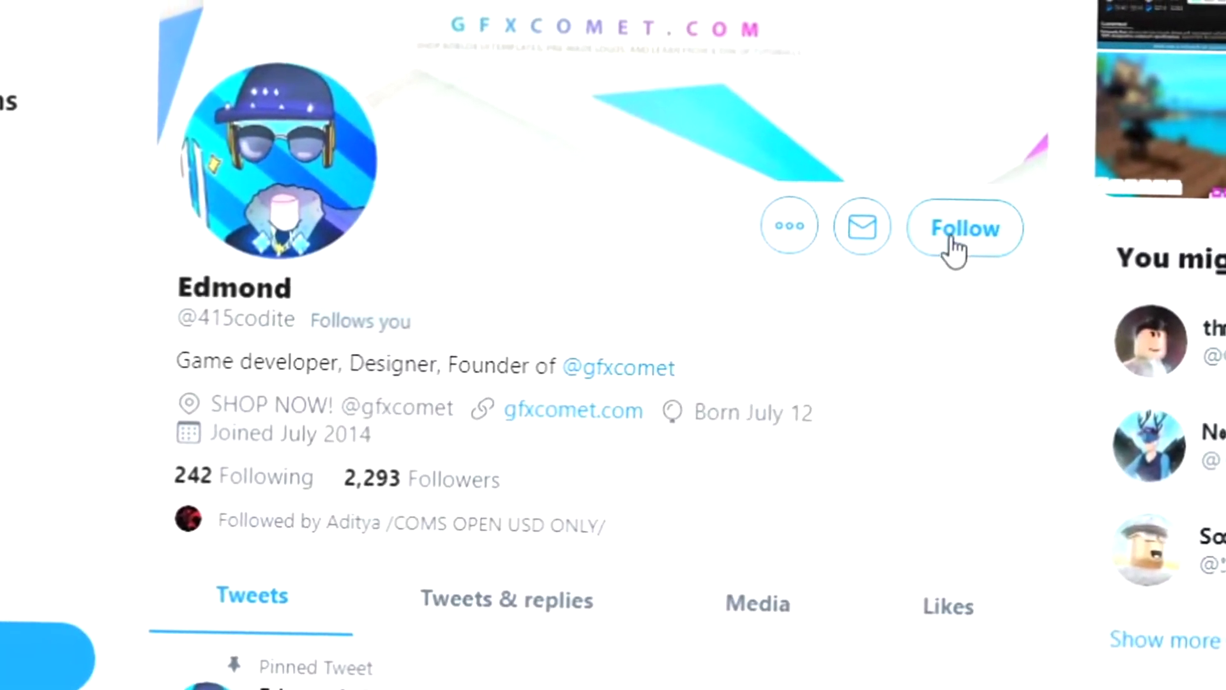
# Follow the game developer's profile and the GFX COMET profile on Twitter, turning on notifications for both
pyautogui.click(953, 249)
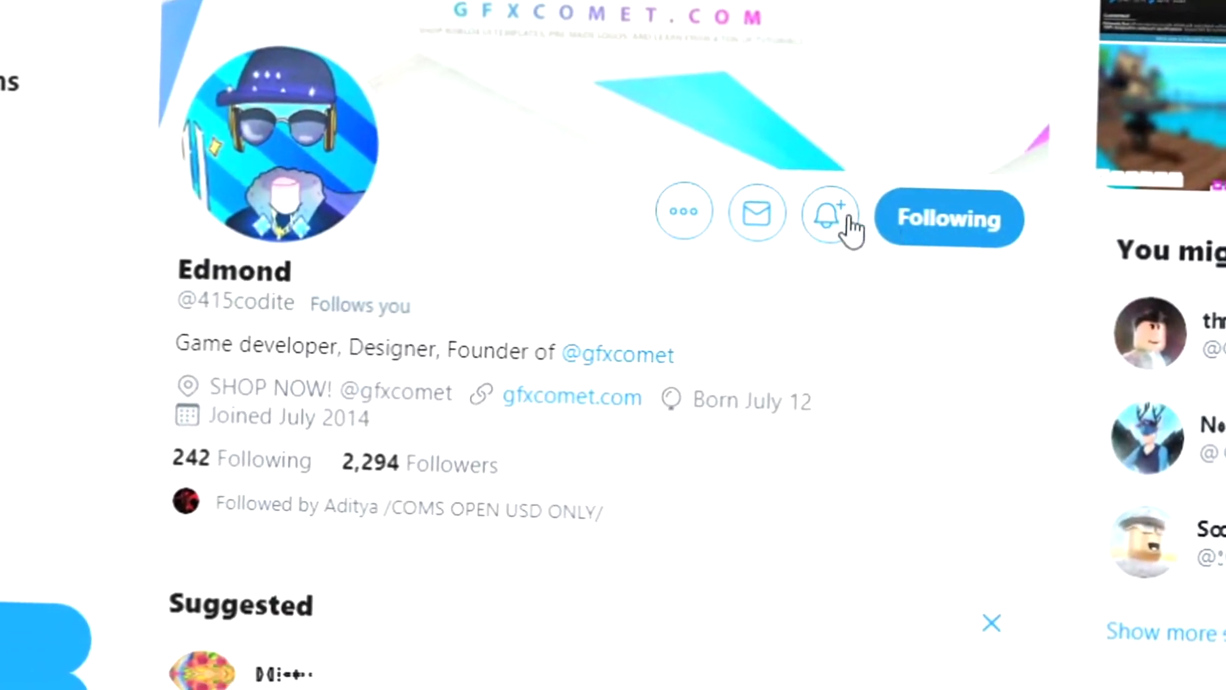
pyautogui.click(833, 217)
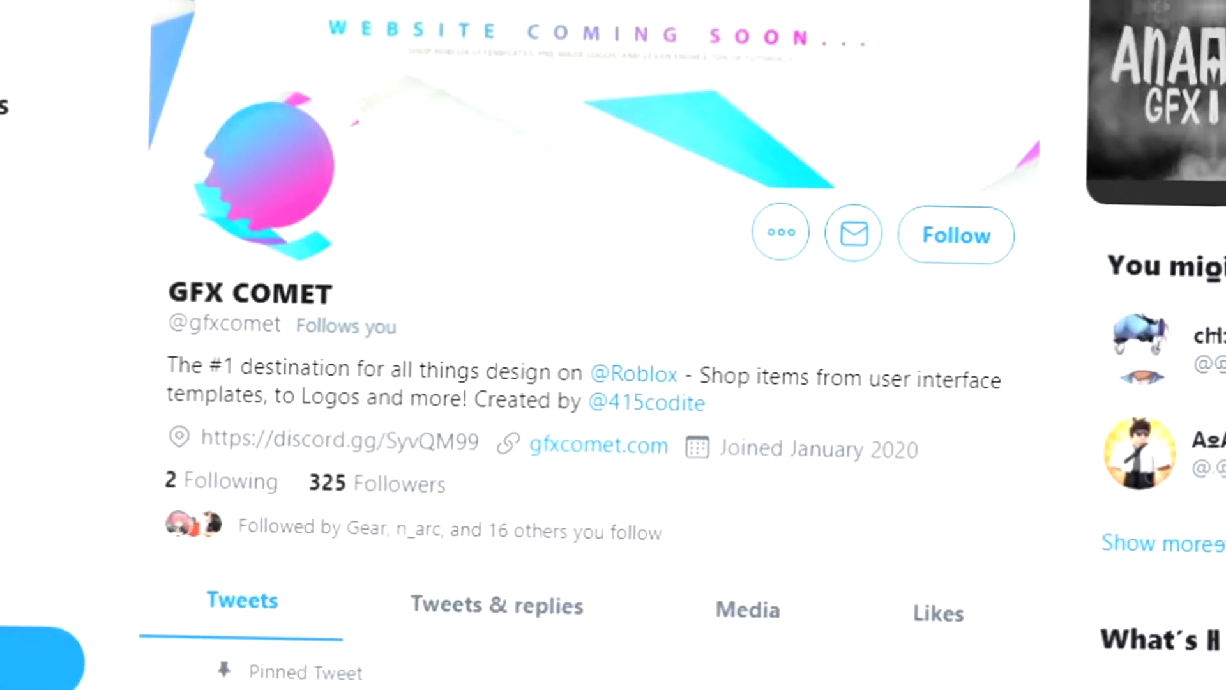
pyautogui.click(986, 245)
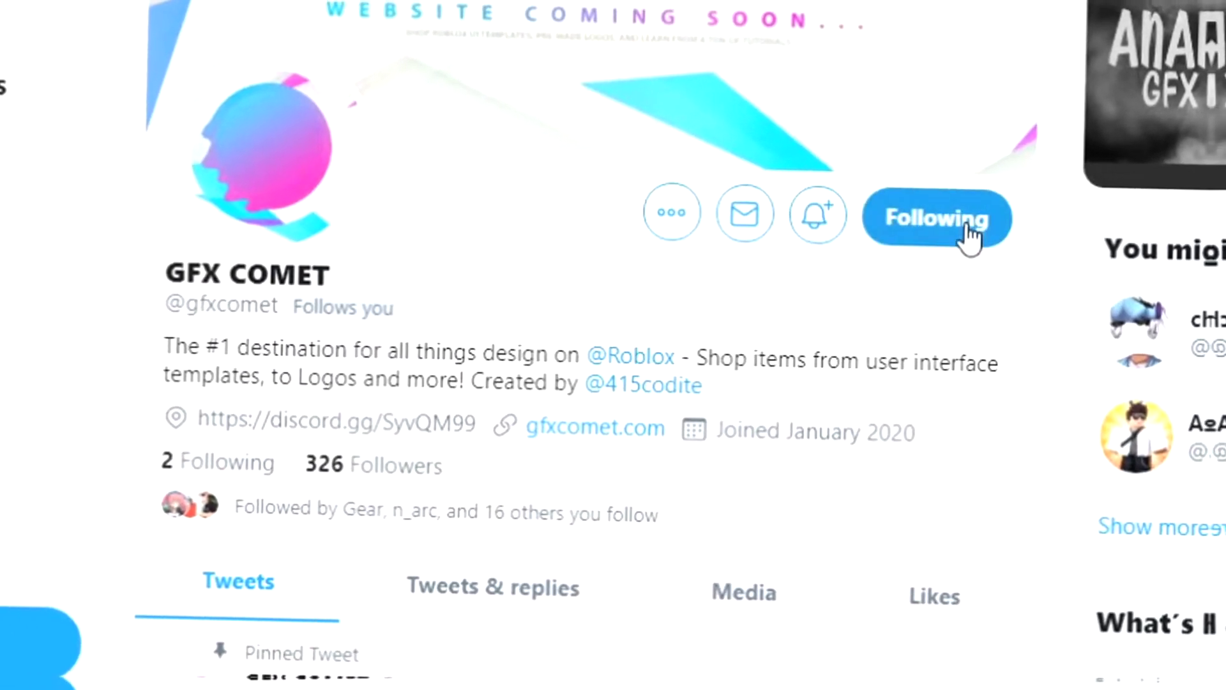
pyautogui.click(817, 222)
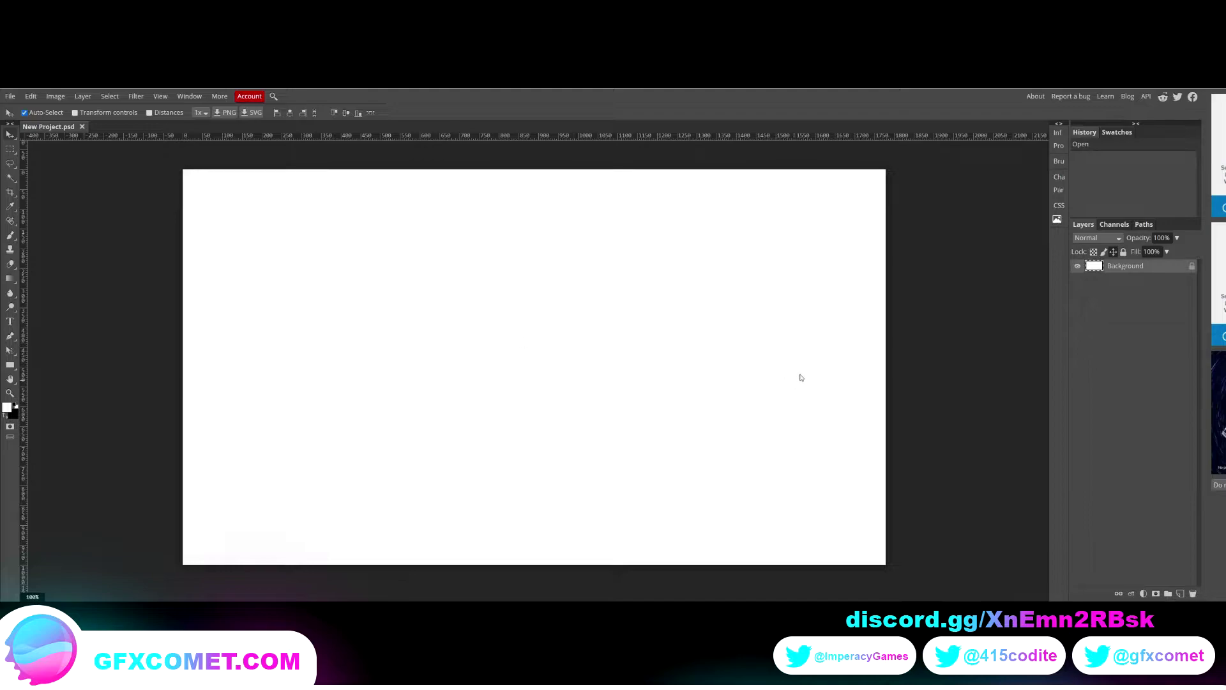
# Add a text layer reading GFX near the middle of the canvas and set its font style to Bold
pyautogui.click(10, 321)
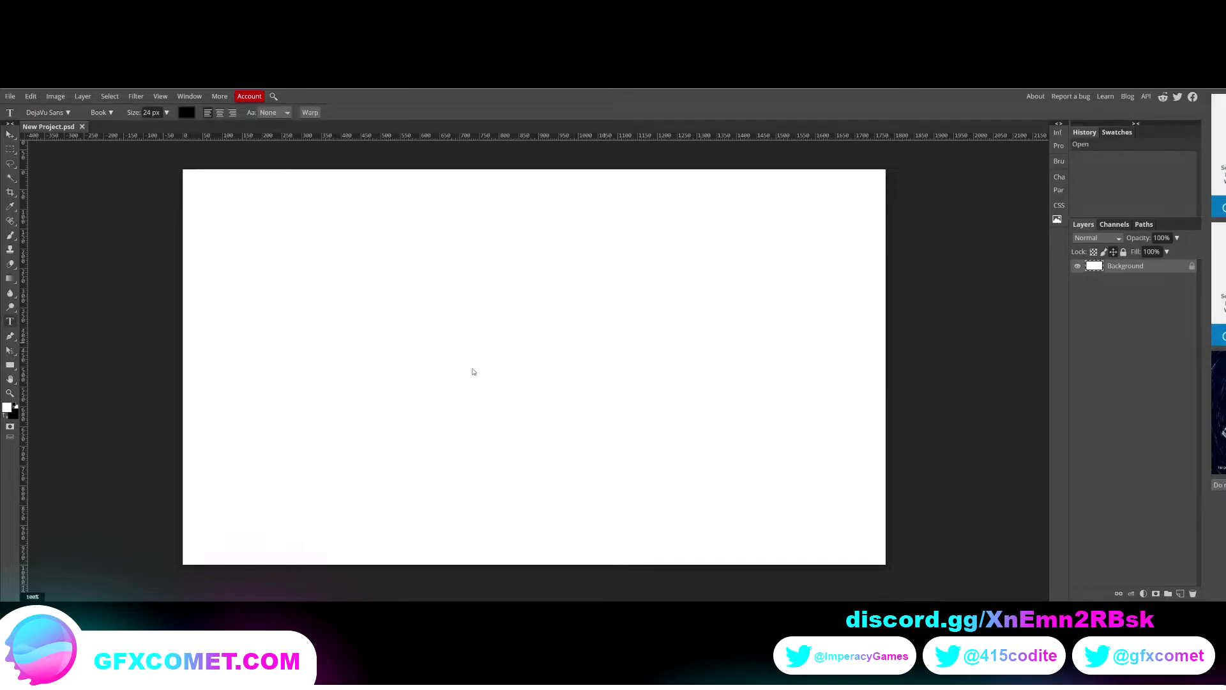
pyautogui.click(510, 364)
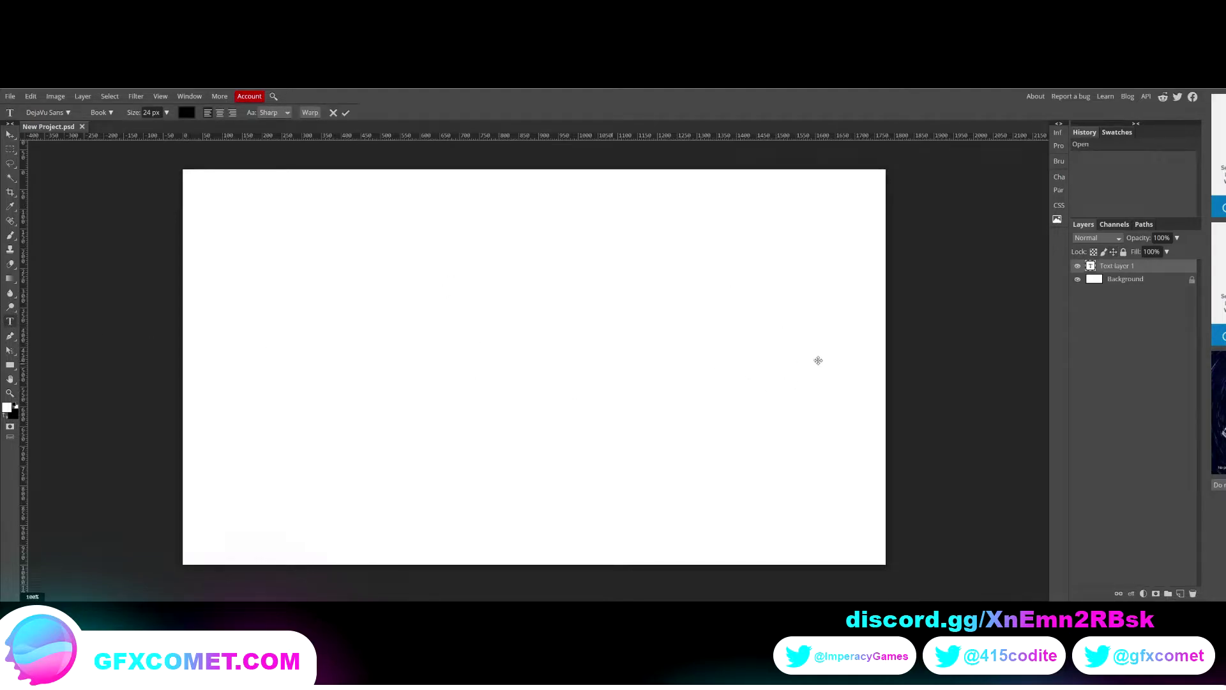
pyautogui.write('GFX')
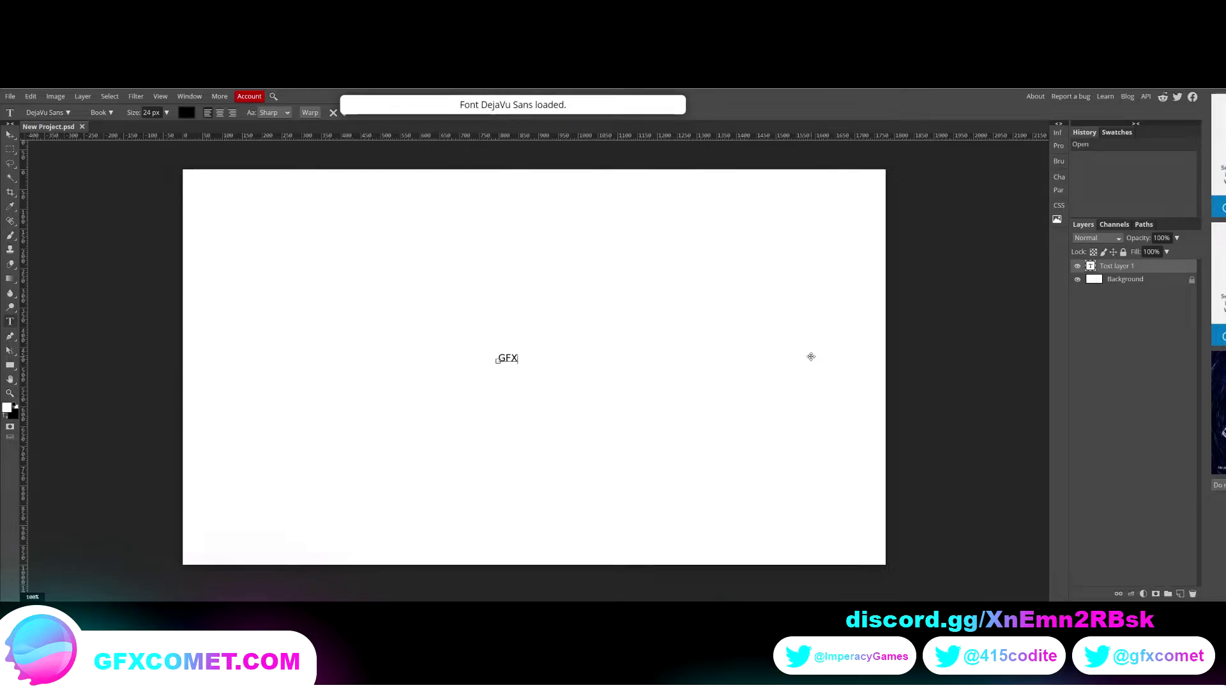
pyautogui.hotkey('ctrl', 'a')
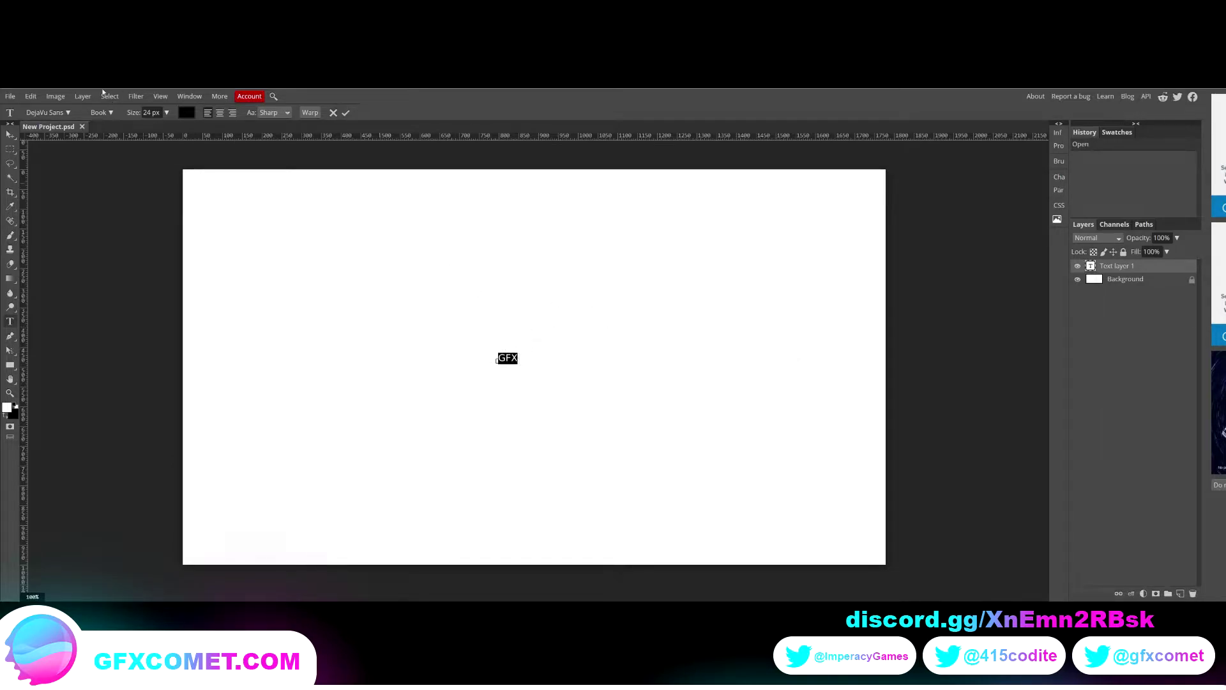
pyautogui.click(106, 112)
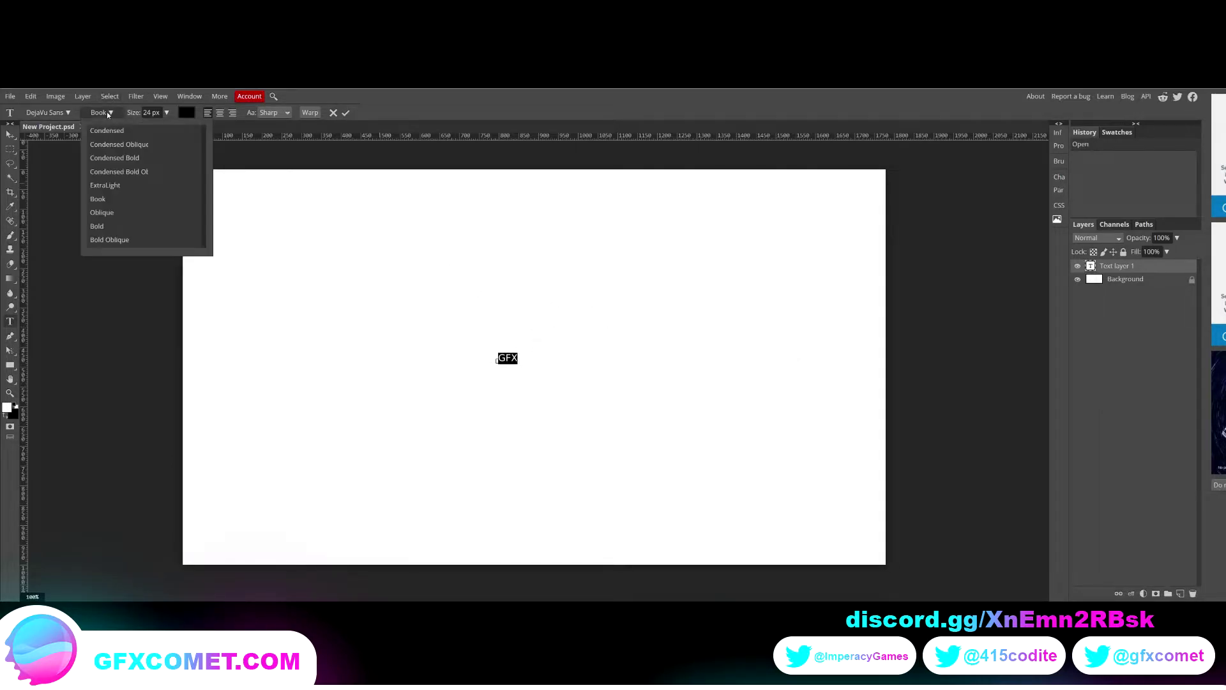
pyautogui.click(120, 226)
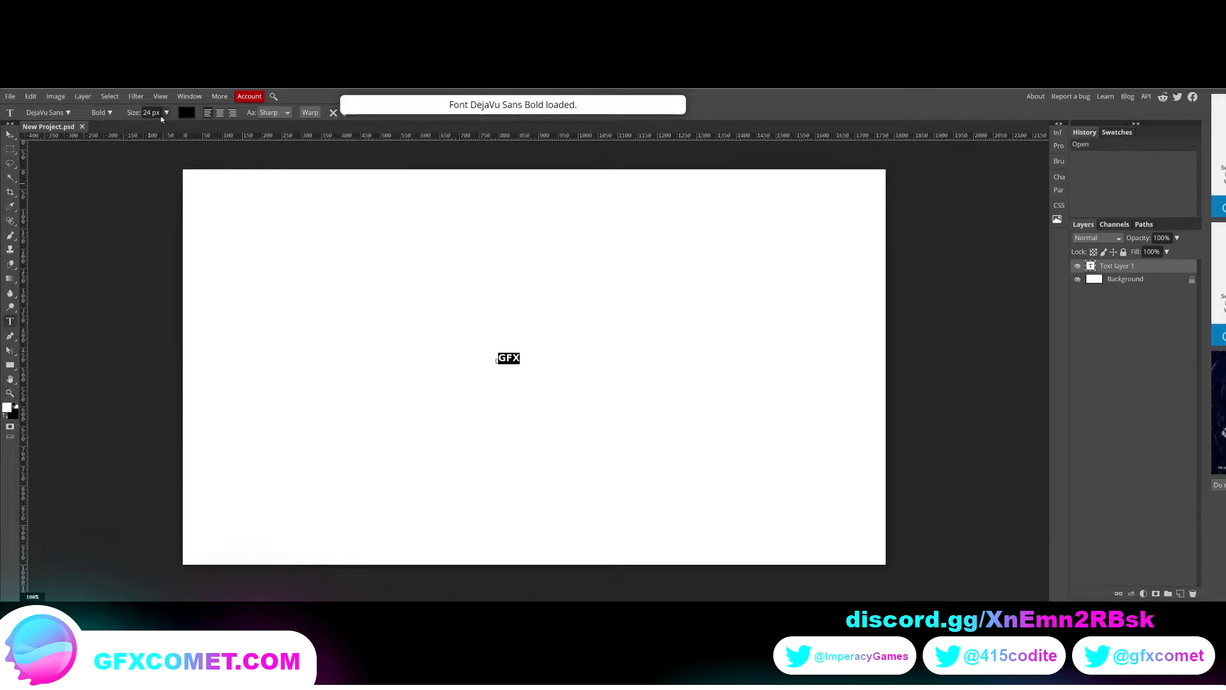
# Set the GFX text size to 250 px and move the text toward the centre of the canvas
pyautogui.click(167, 112)
pyautogui.moveTo(155, 129); pyautogui.dragTo(171, 130)
pyautogui.doubleClick(152, 112)
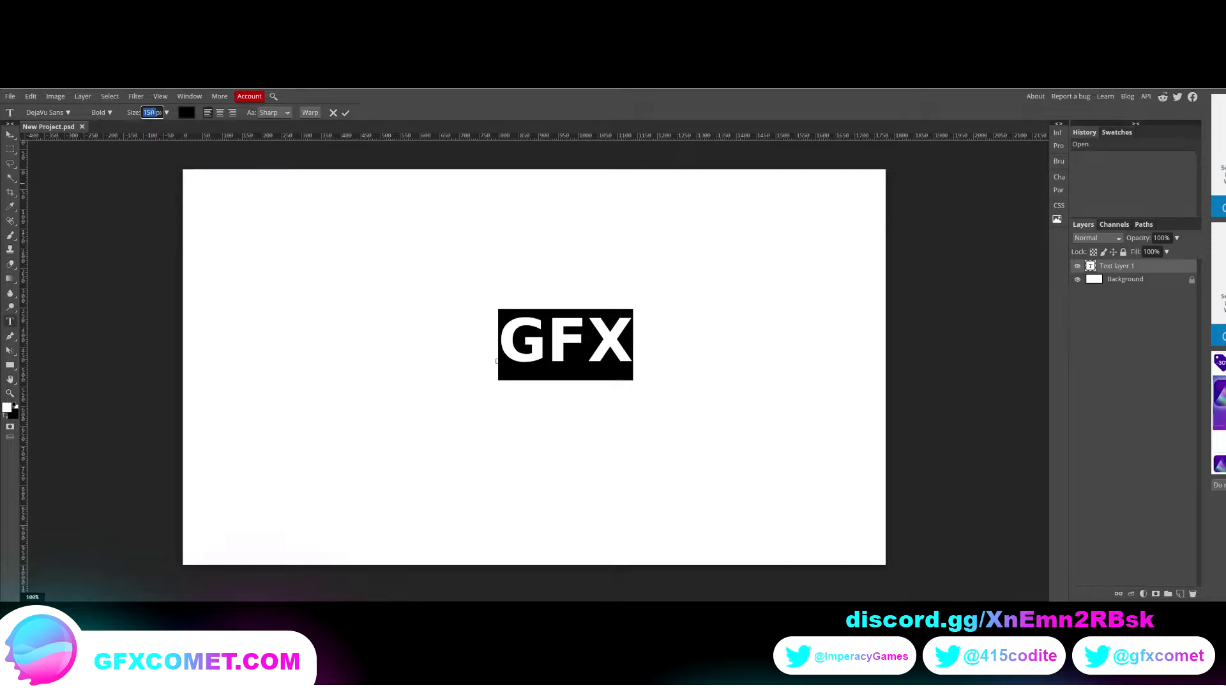
pyautogui.write('250')
pyautogui.press('Return')
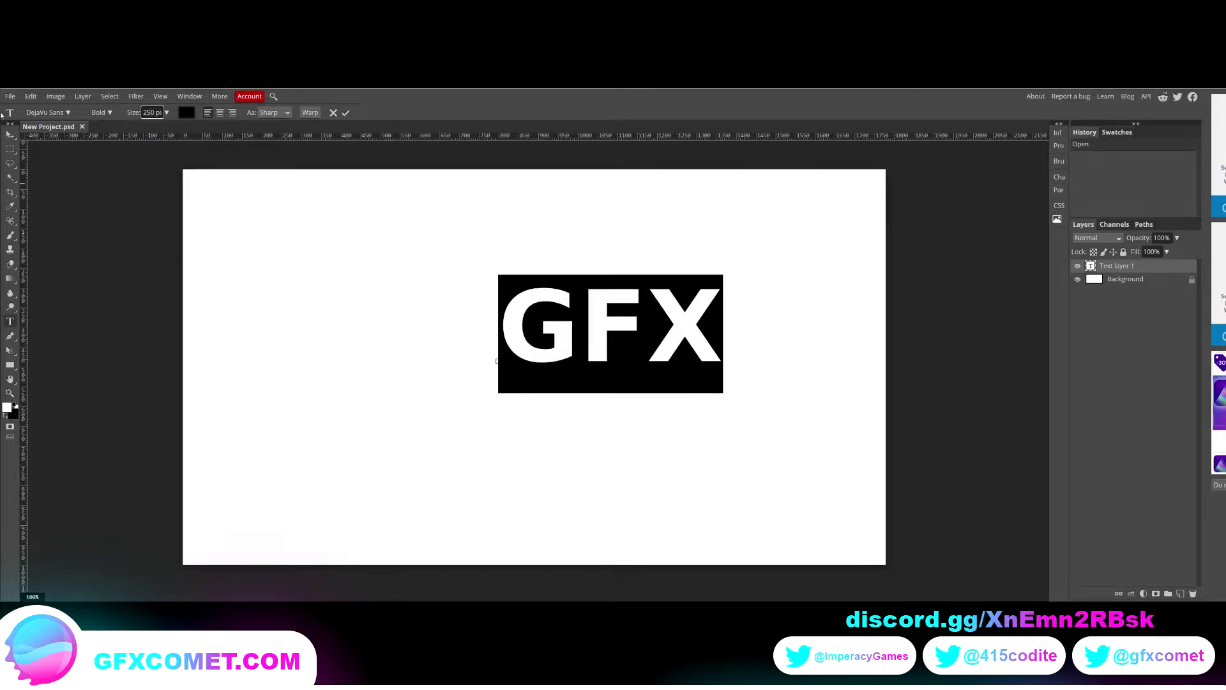
pyautogui.click(10, 134)
pyautogui.moveTo(711, 319); pyautogui.dragTo(673, 345)
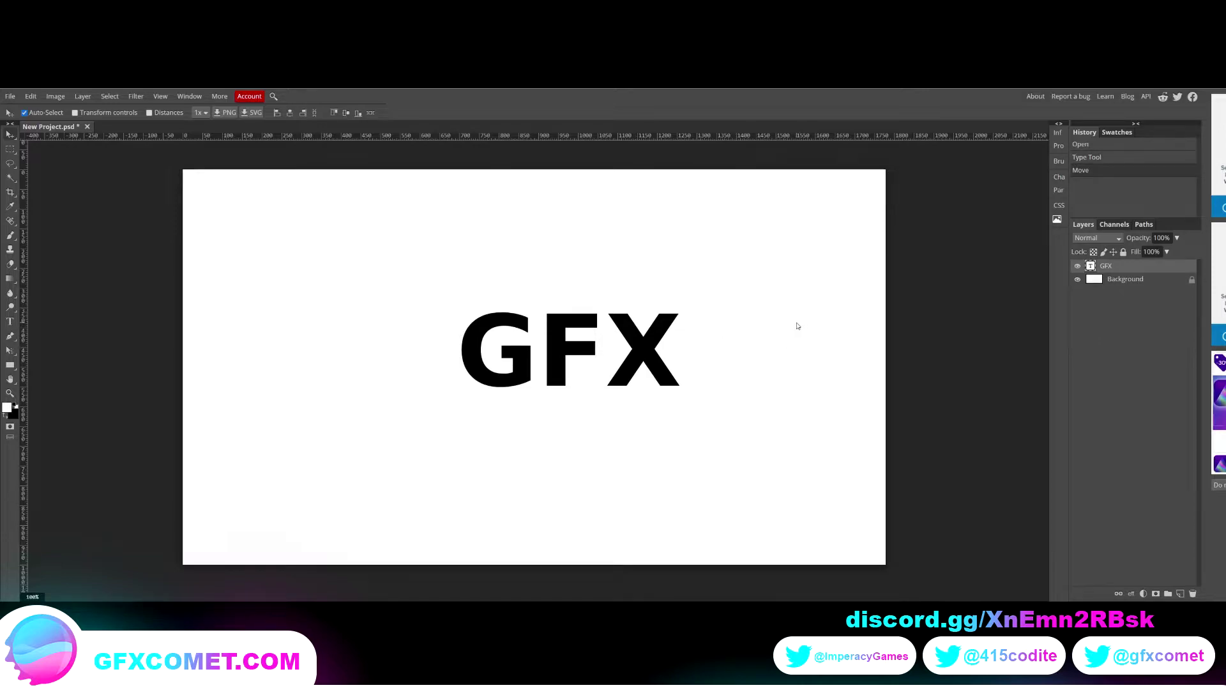
# Scale the GFX text proportionally to about 193% and centre it on the canvas
pyautogui.hotkey('ctrl', 'alt', 't')
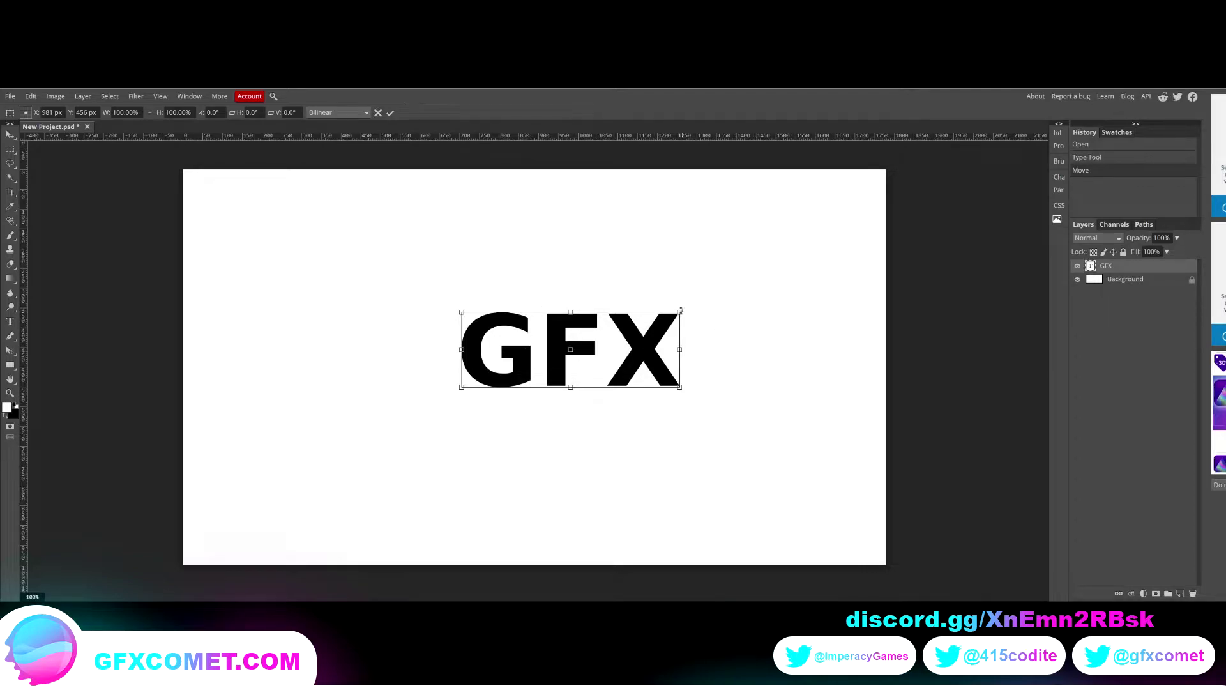
pyautogui.moveTo(679, 312); pyautogui.dragTo(782, 277)
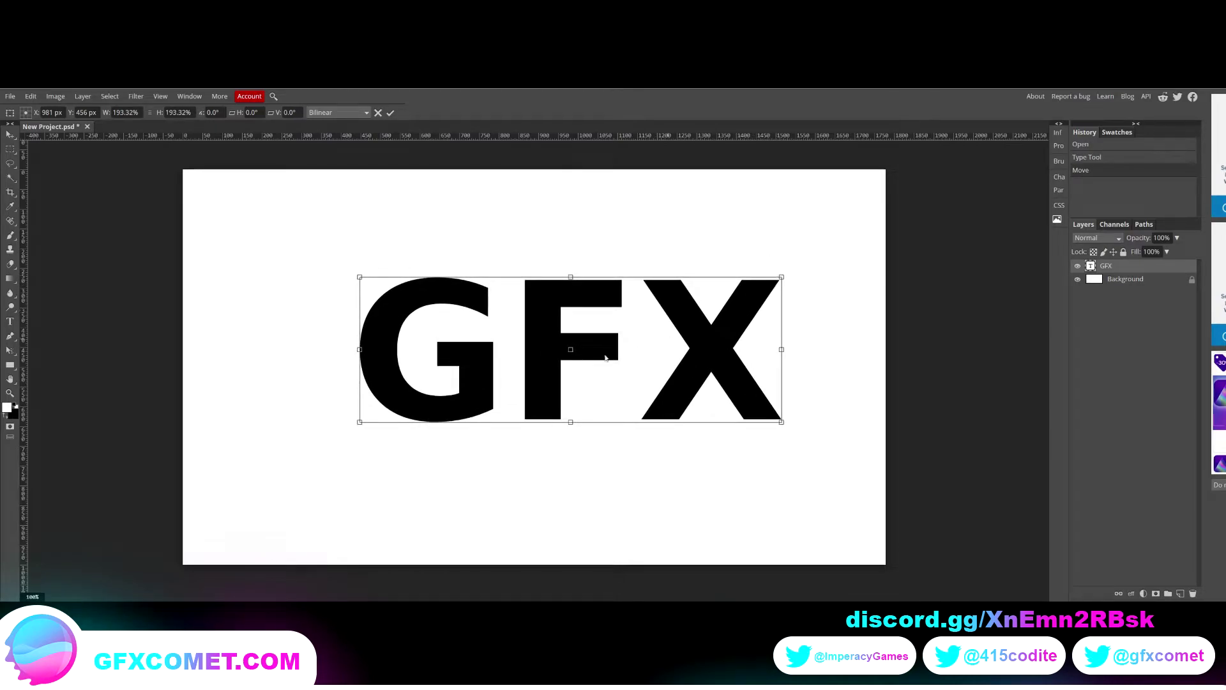
pyautogui.press('Return')
pyautogui.moveTo(705, 345); pyautogui.dragTo(663, 365)
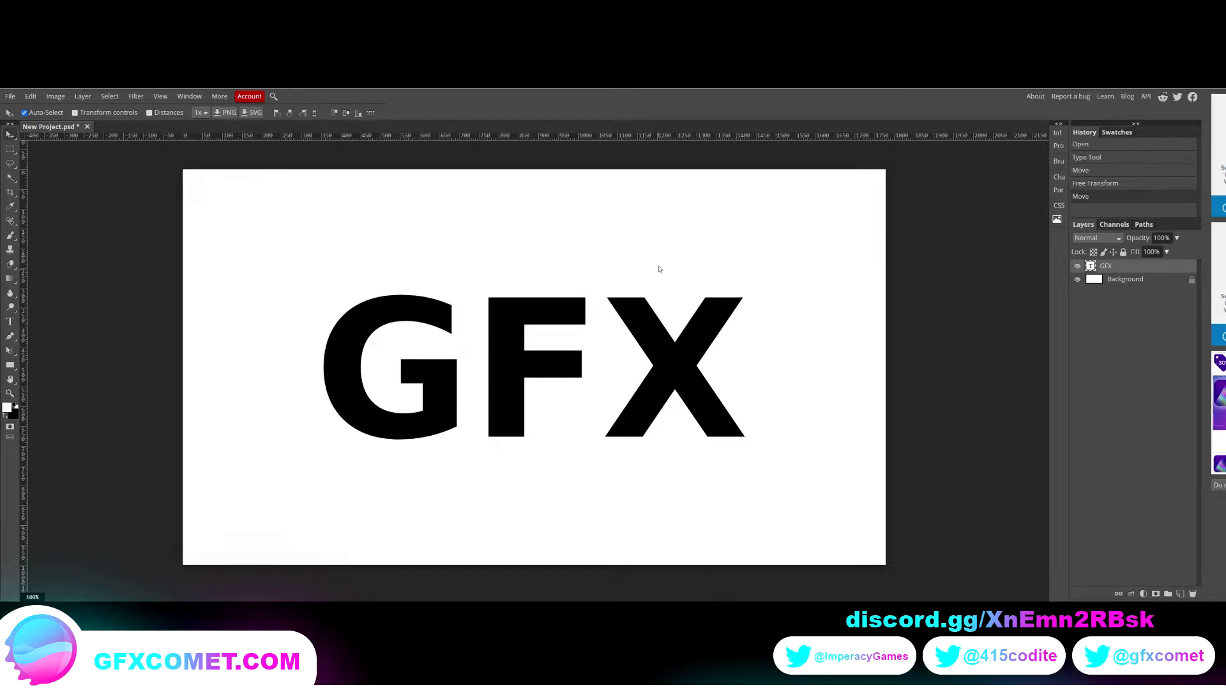
# Recolour the whole GFX text light blue, hex 35b5eb
pyautogui.click(10, 321)
pyautogui.click(472, 358)
pyautogui.hotkey('ctrl', 'a')
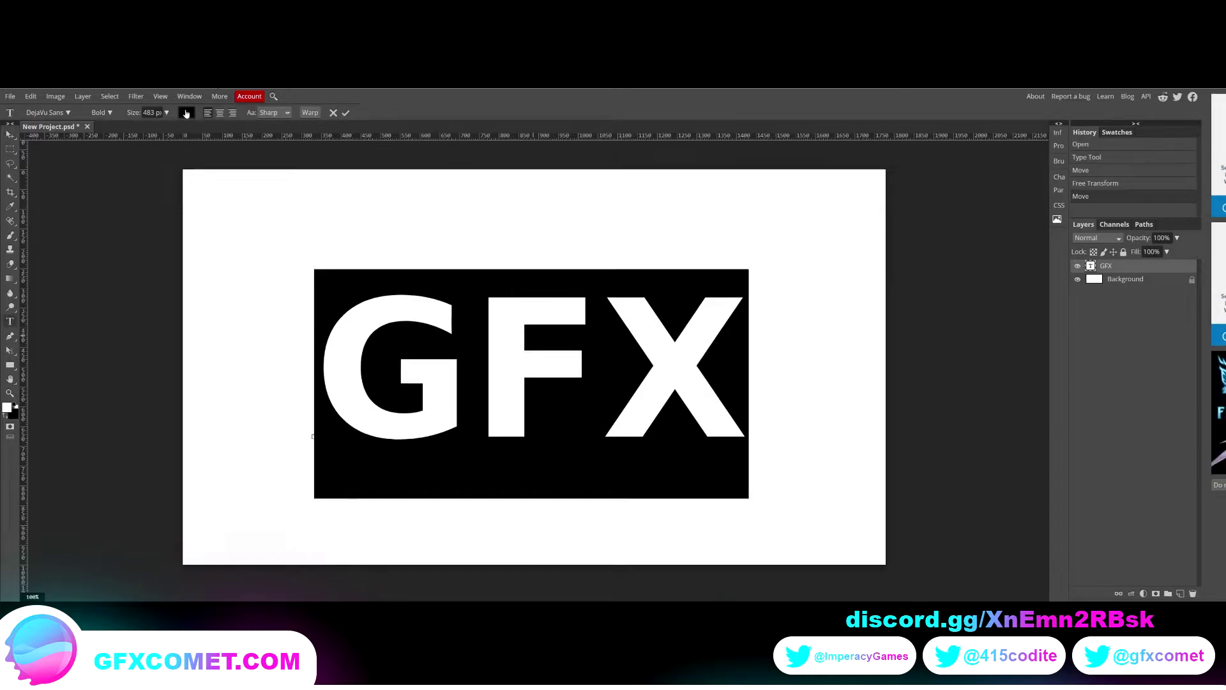
pyautogui.click(186, 113)
pyautogui.click(203, 246)
pyautogui.click(171, 194)
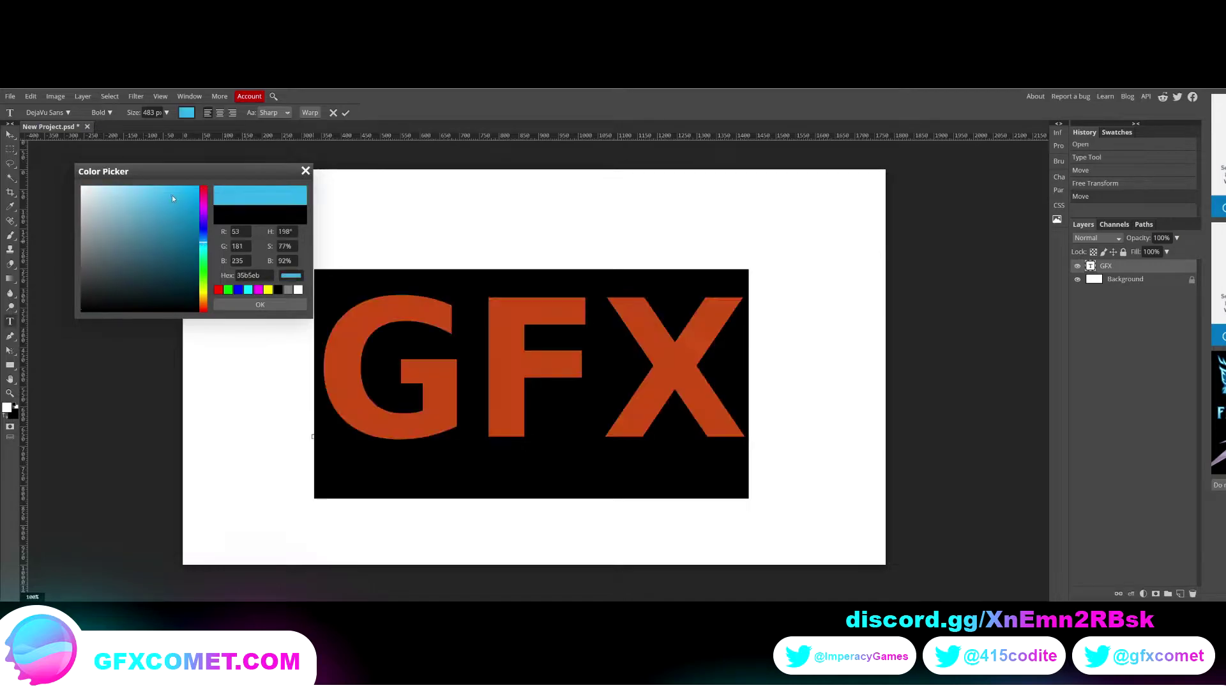
pyautogui.click(260, 304)
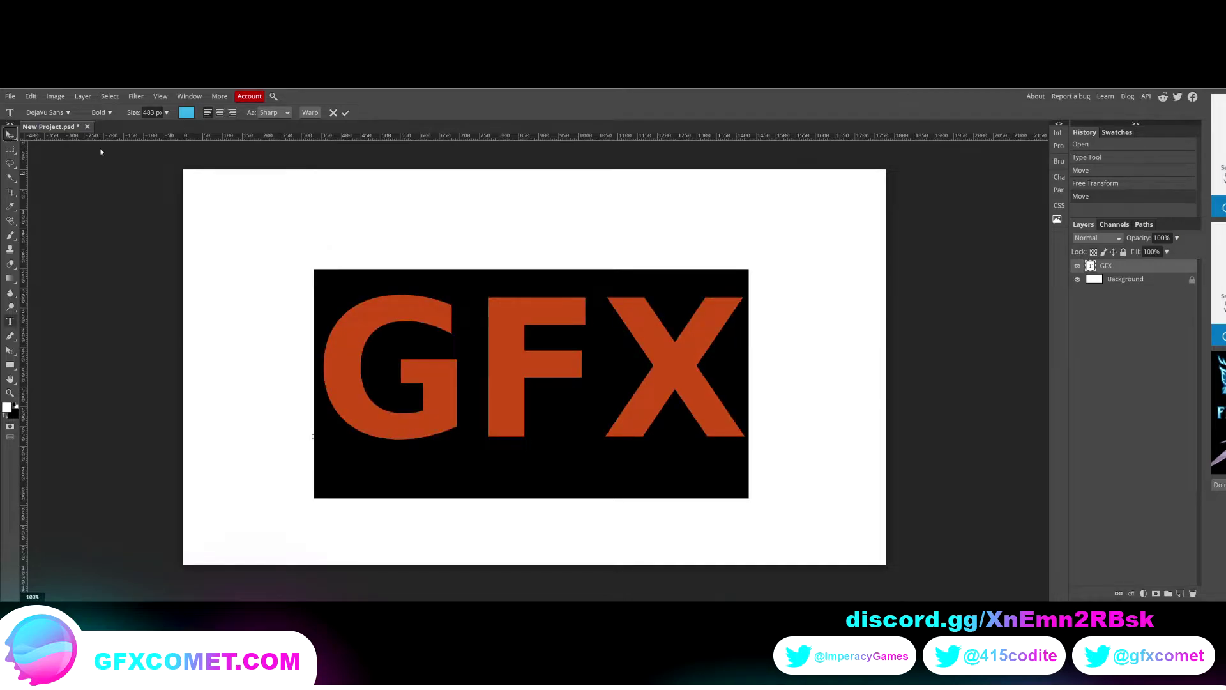
pyautogui.click(10, 133)
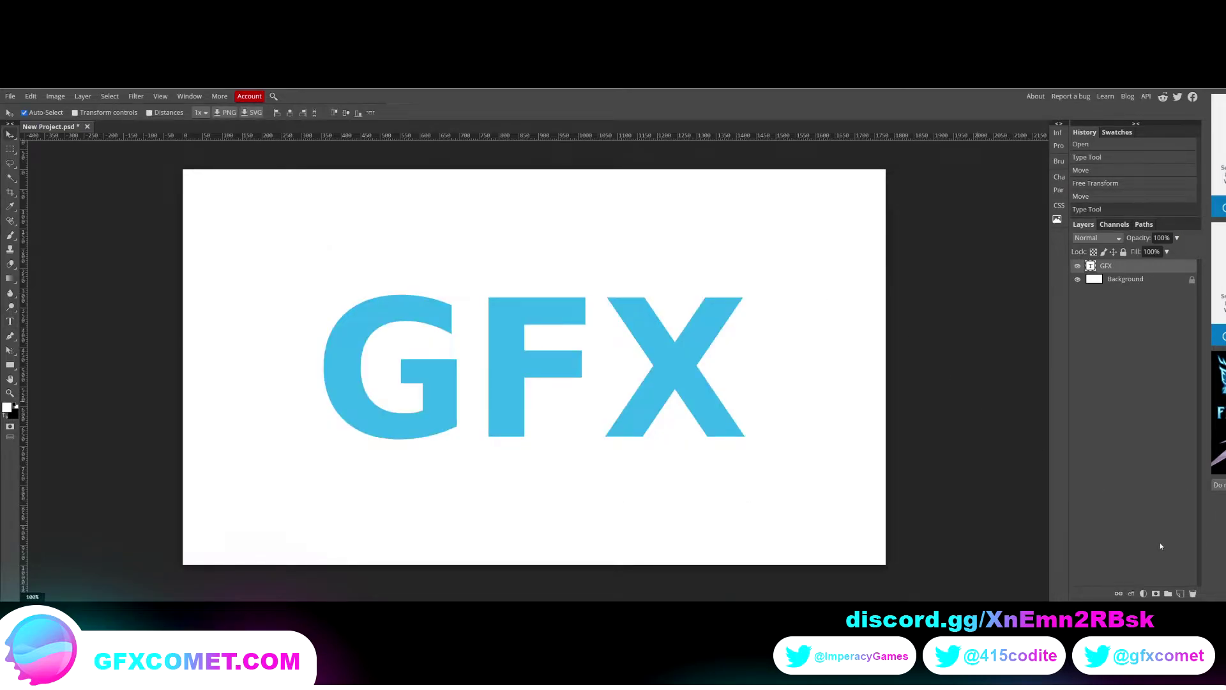
# On a new layer, draw a closed red Pen shape with a wavy upper edge covering the lower half of the GFX letters
pyautogui.click(1180, 594)
pyautogui.click(10, 336)
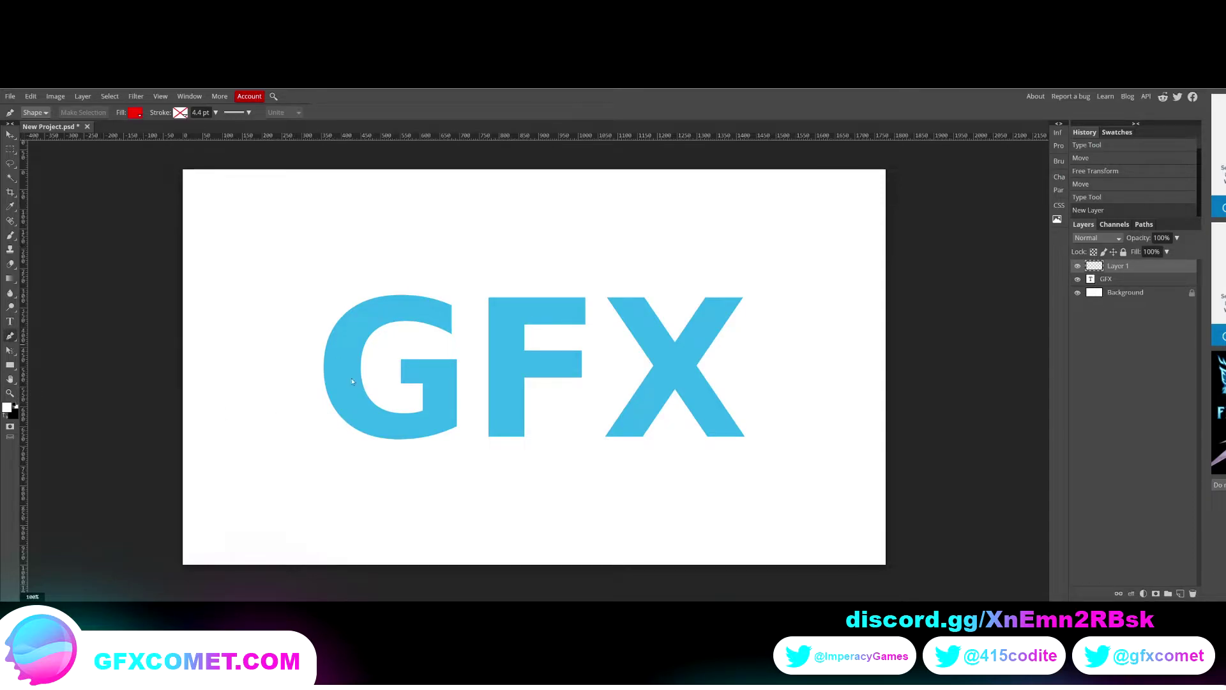
pyautogui.click(264, 382)
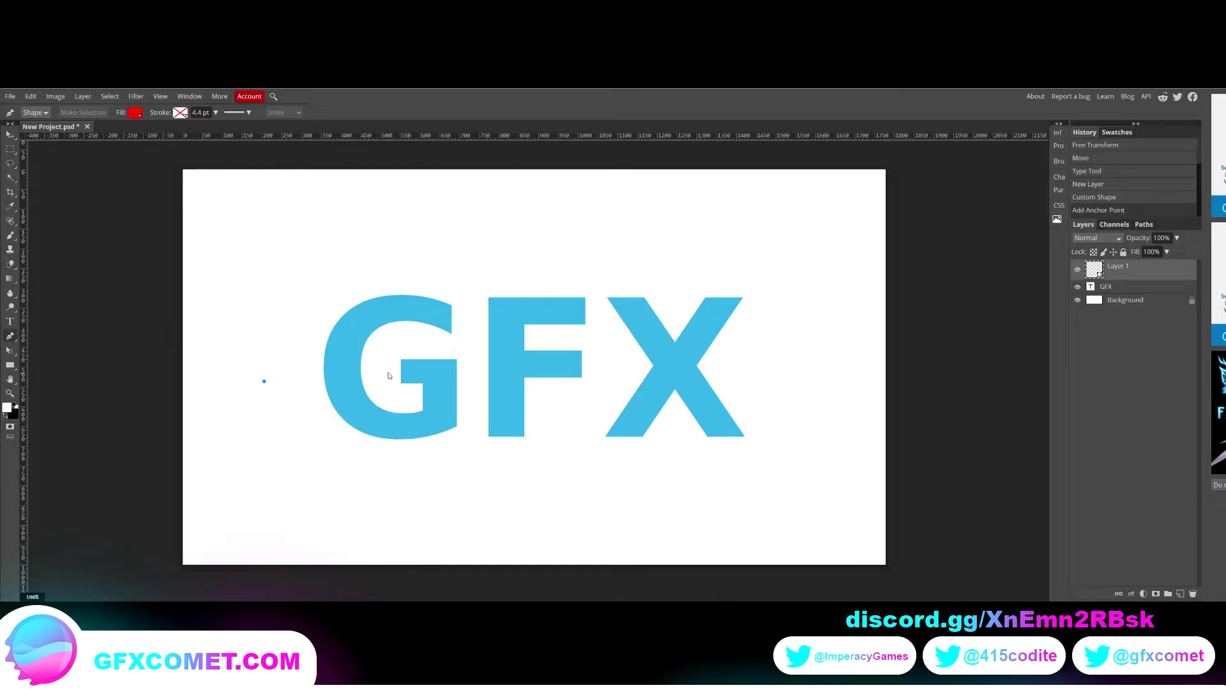
pyautogui.moveTo(387, 373); pyautogui.dragTo(449, 402)
pyautogui.moveTo(538, 372); pyautogui.dragTo(575, 351)
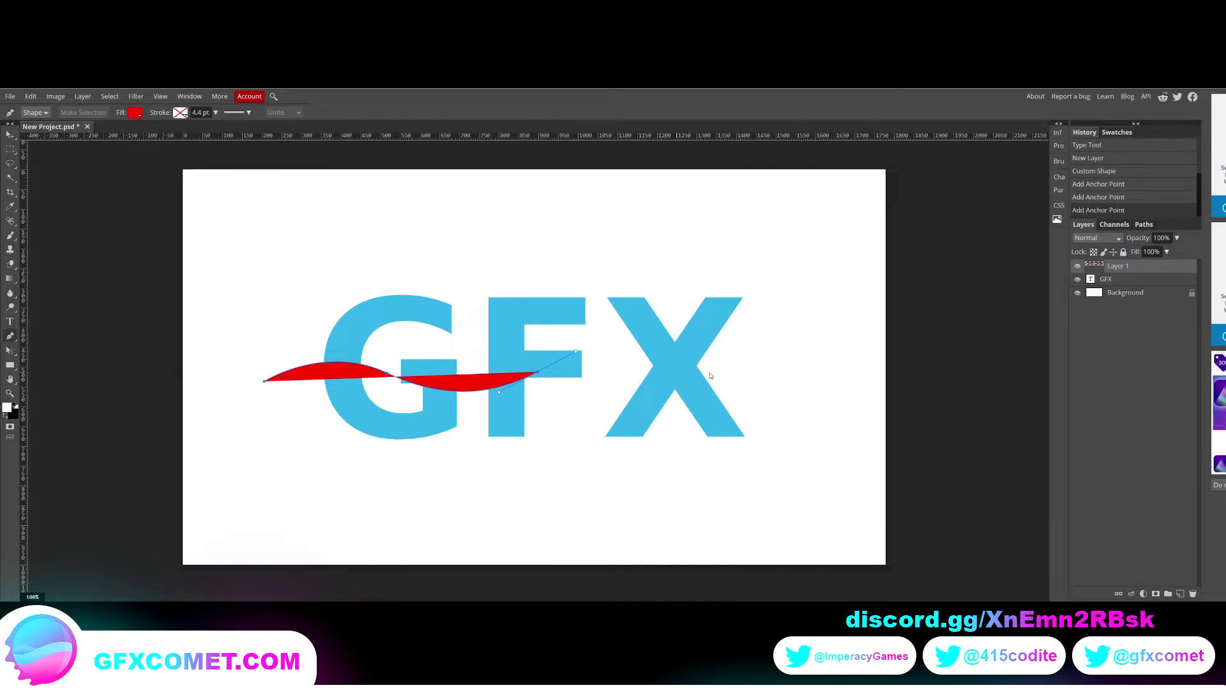
pyautogui.moveTo(739, 374); pyautogui.dragTo(789, 418)
pyautogui.click(809, 463)
pyautogui.click(704, 504)
pyautogui.click(387, 489)
pyautogui.click(263, 425)
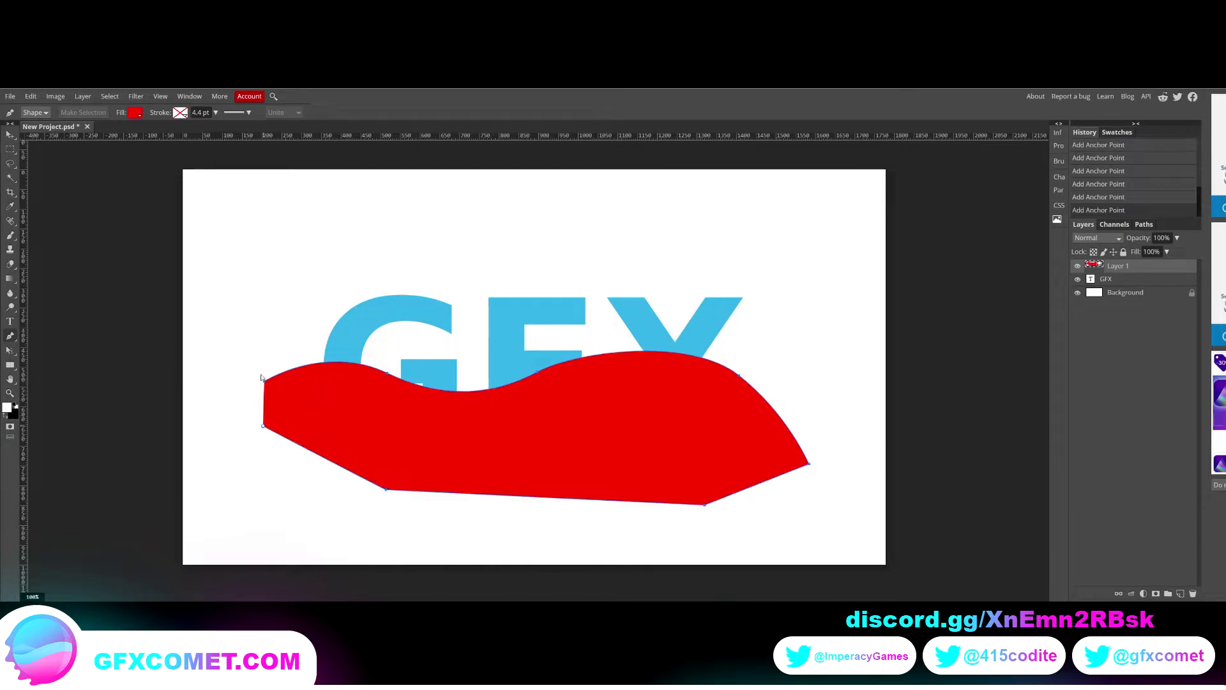
pyautogui.click(265, 382)
# Clip the wavy red shape layer to the GFX text with a clipping mask
pyautogui.click(10, 135)
pyautogui.click(1157, 268)
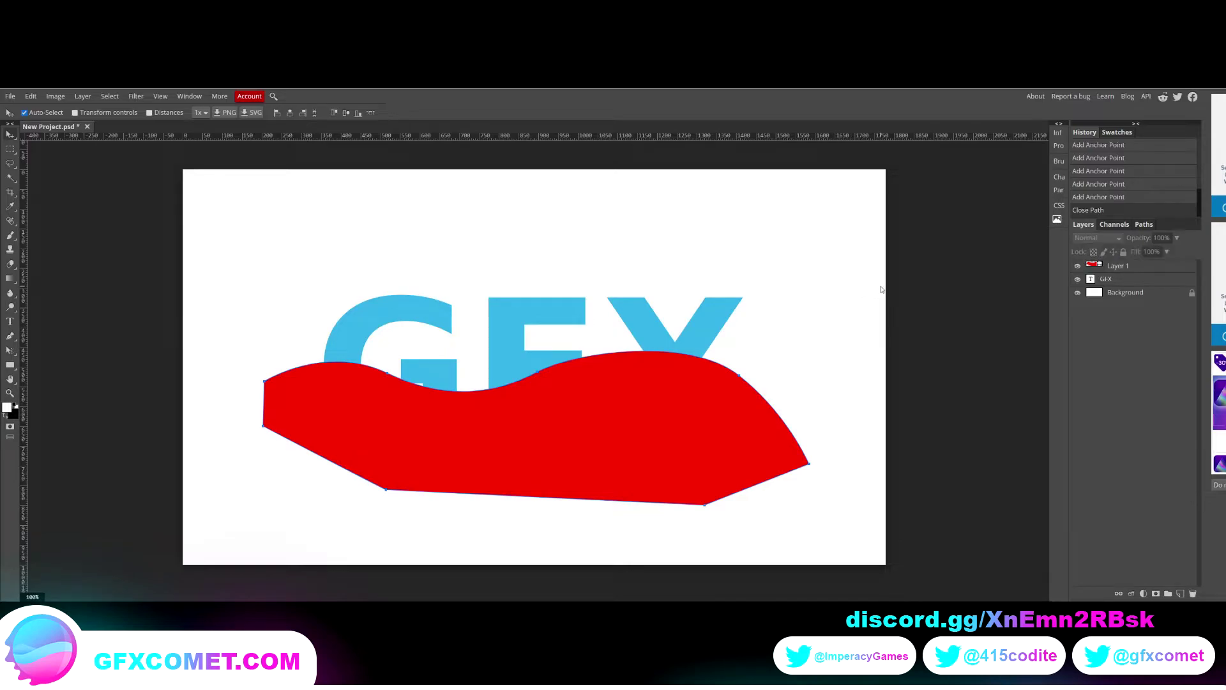
pyautogui.rightClick(1157, 269)
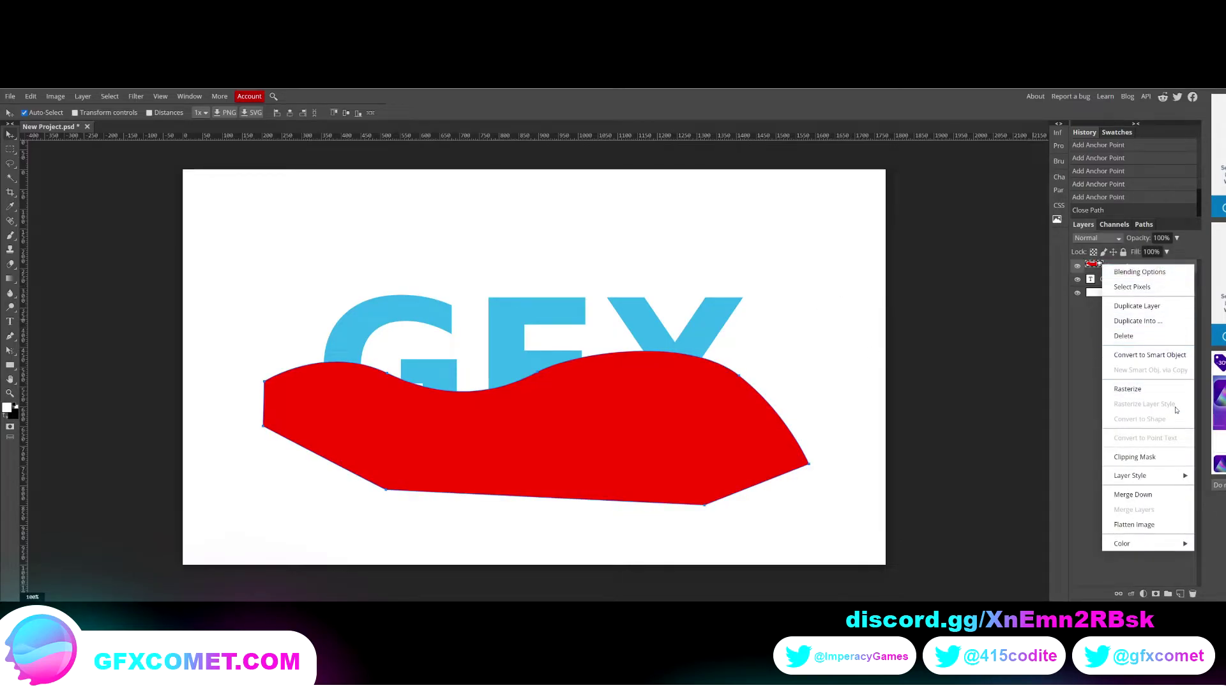
pyautogui.click(1139, 457)
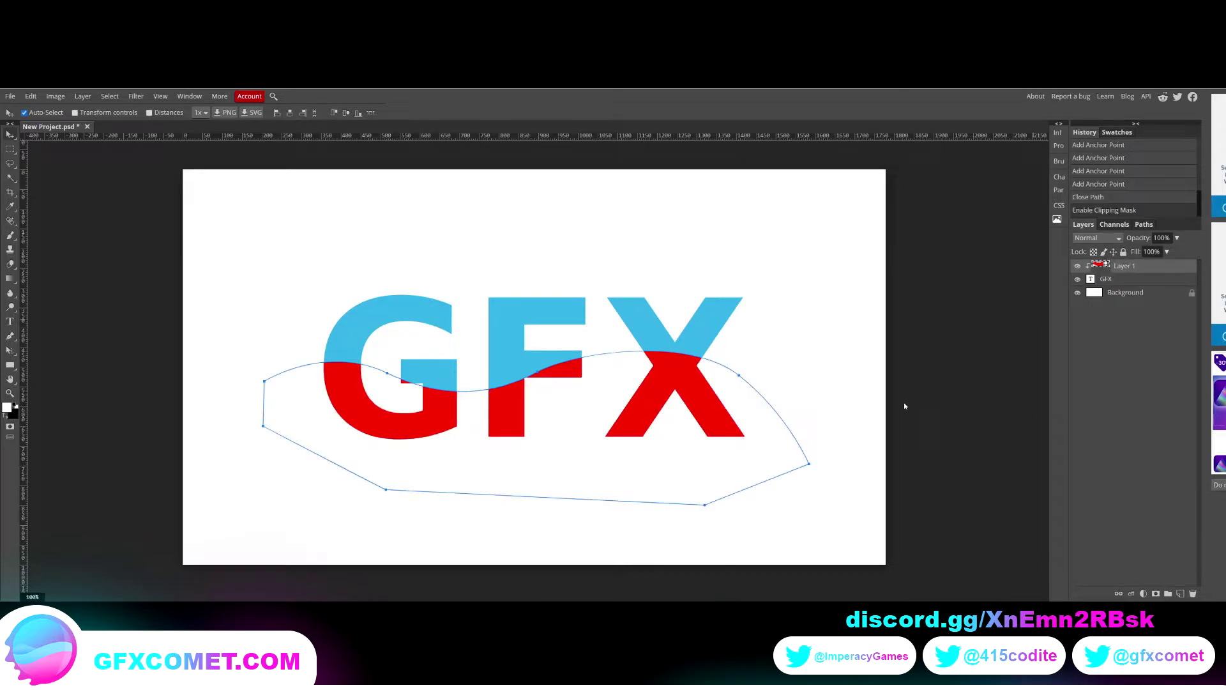
# Fine-tune the position of the clipped wavy shape within the letters, hide its path outline, and deselect the layer
pyautogui.click(946, 375)
pyautogui.click(1165, 268)
pyautogui.moveTo(634, 406)
pyautogui.mouseDown()
pyautogui.moveTo(636, 388)
pyautogui.moveTo(633, 402)
pyautogui.mouseUp()
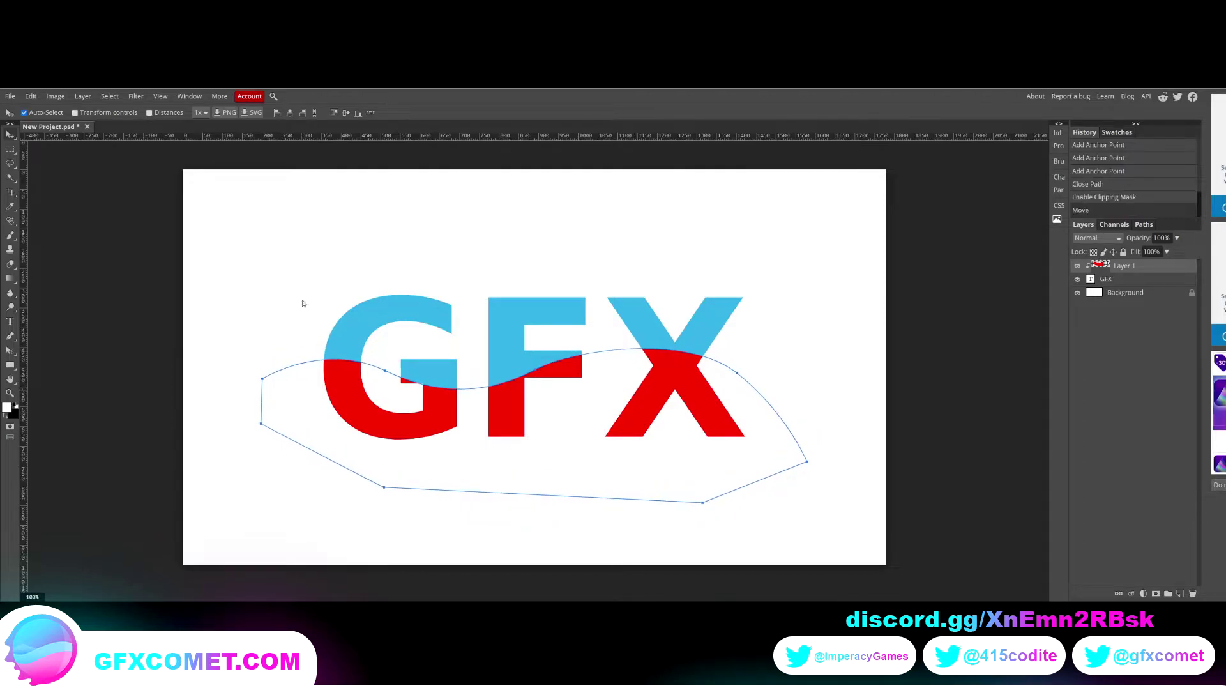
pyautogui.moveTo(687, 375); pyautogui.dragTo(675, 365)
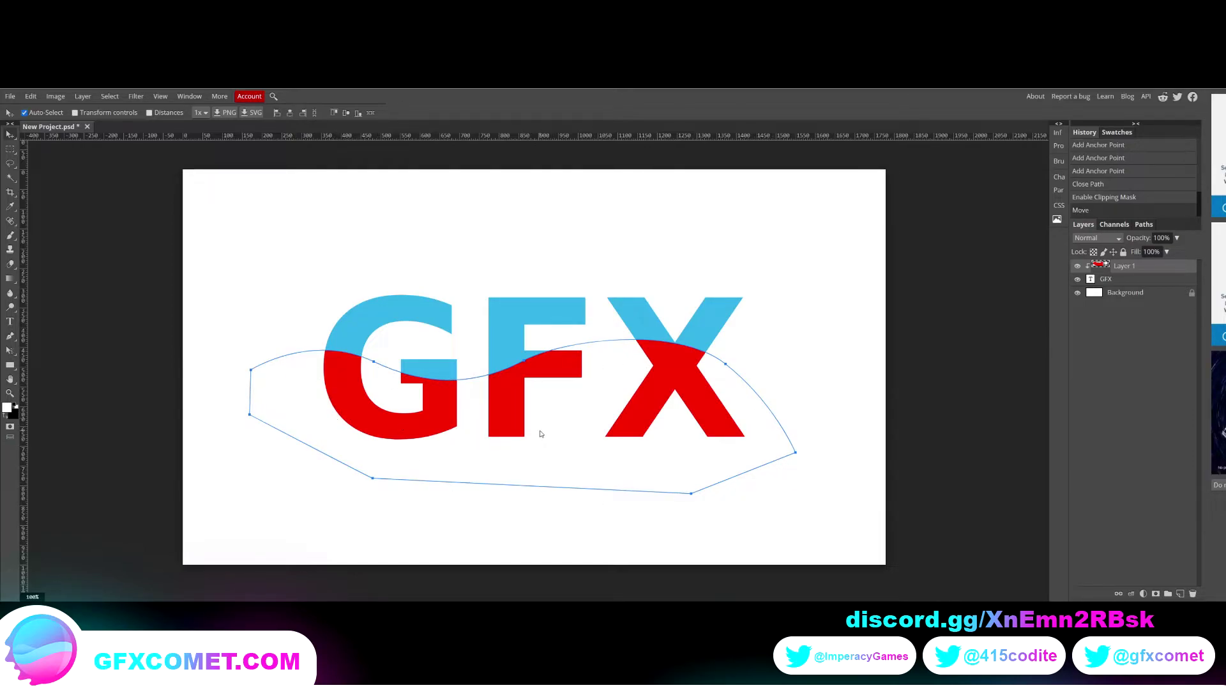
pyautogui.hotkey('ctrl', 'h')
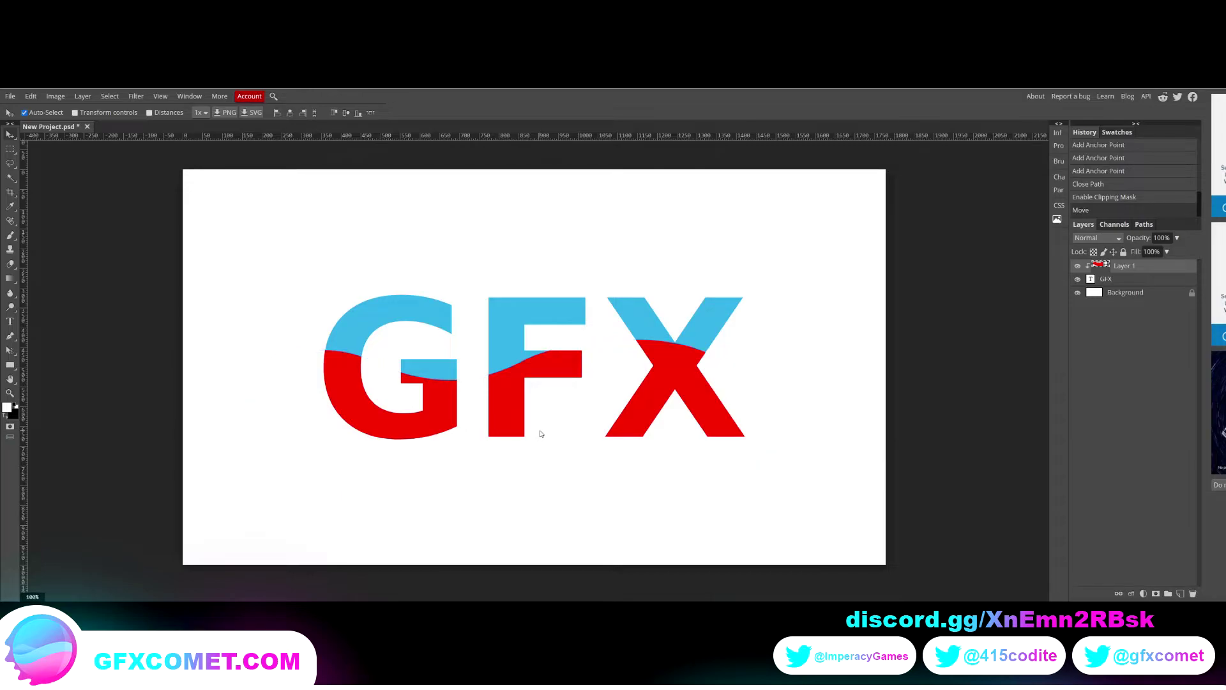
pyautogui.moveTo(608, 385); pyautogui.dragTo(601, 396)
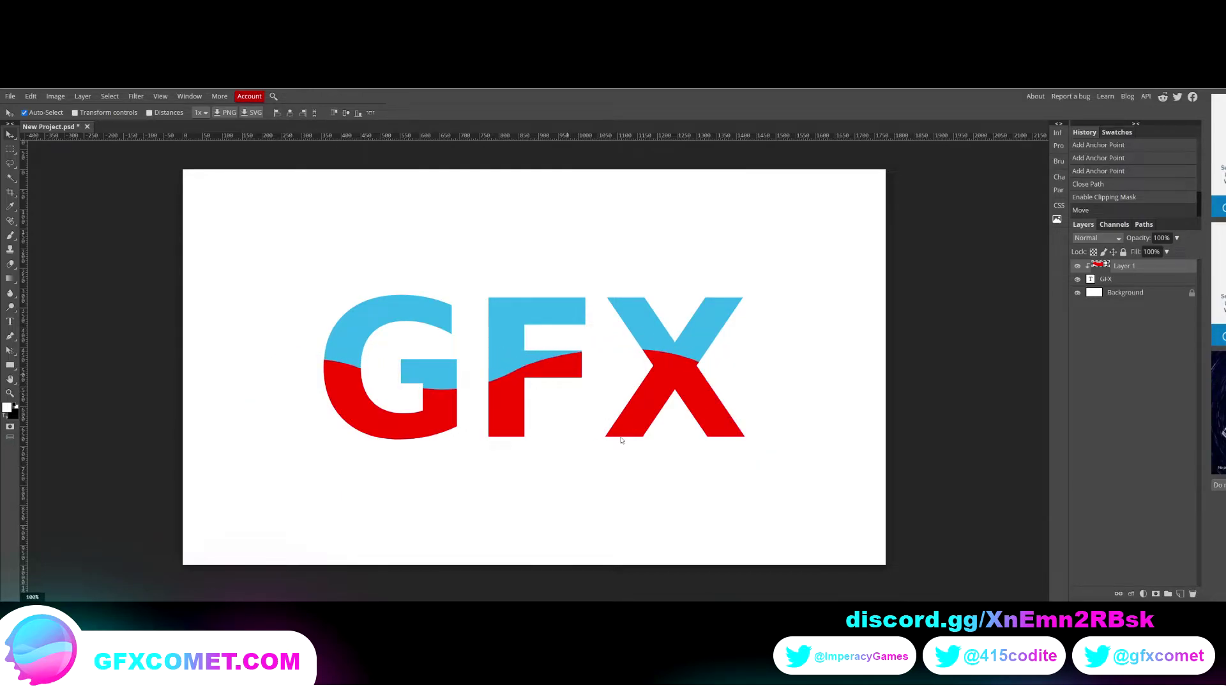
pyautogui.click(722, 556)
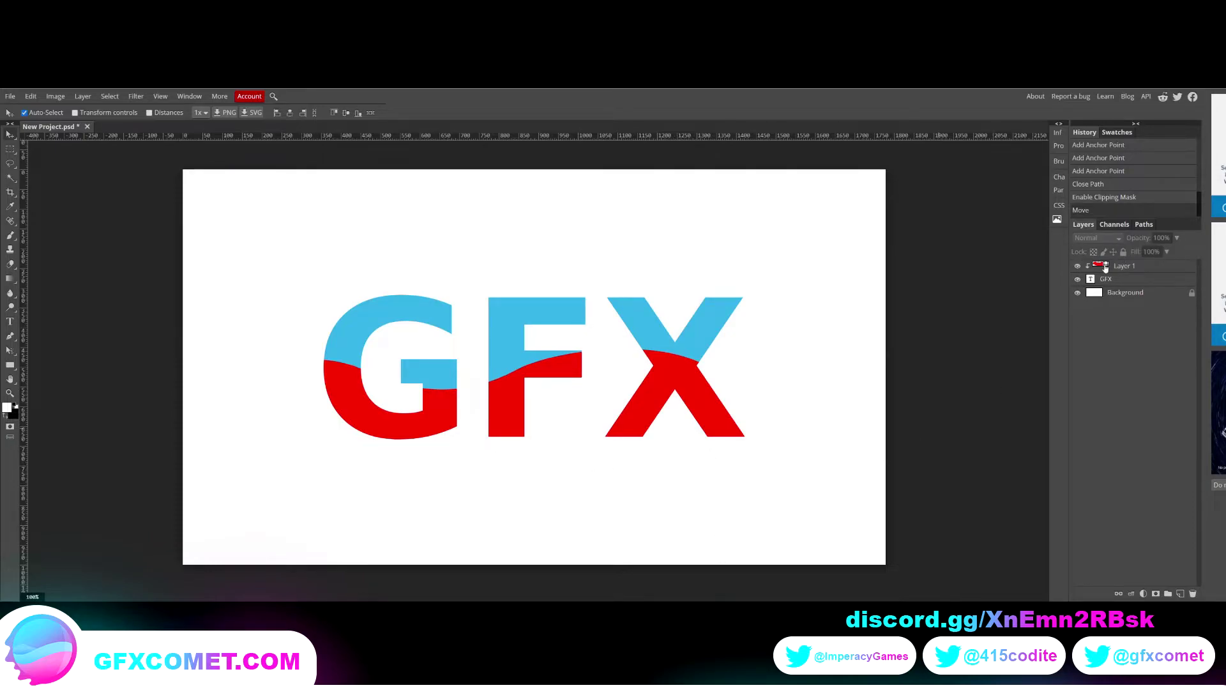
# Recolour the red wavy shape clipped to the GFX text black
pyautogui.doubleClick(1099, 265)
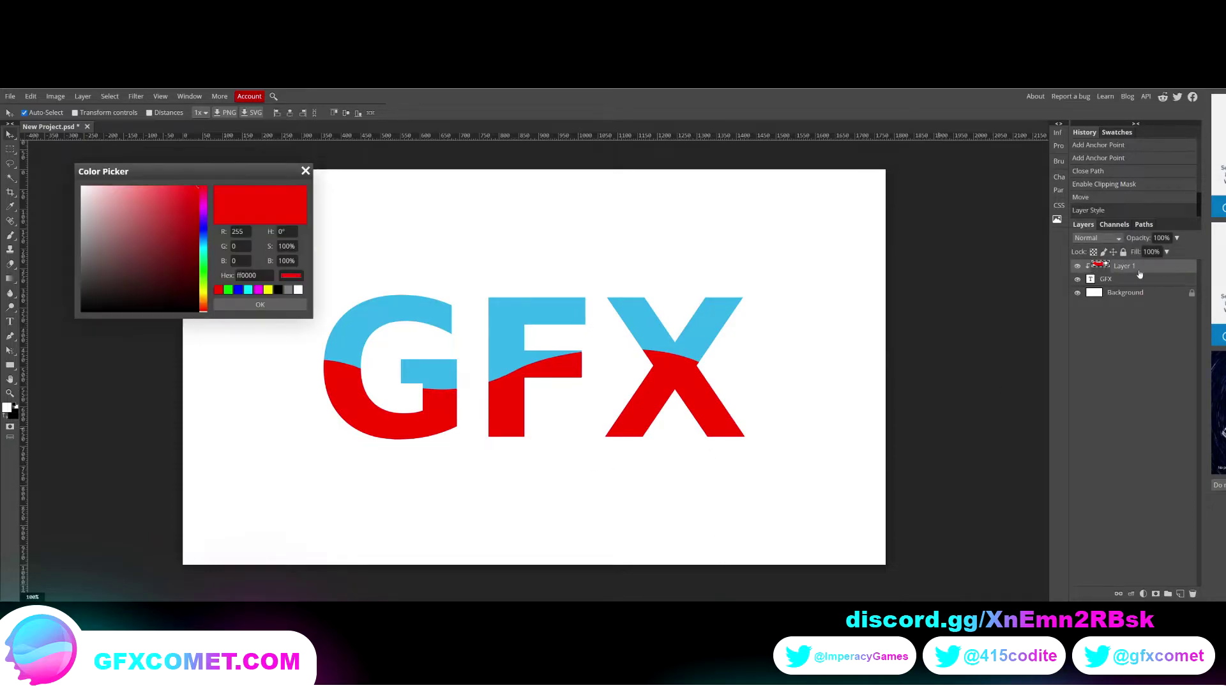
pyautogui.moveTo(243, 171); pyautogui.dragTo(927, 215)
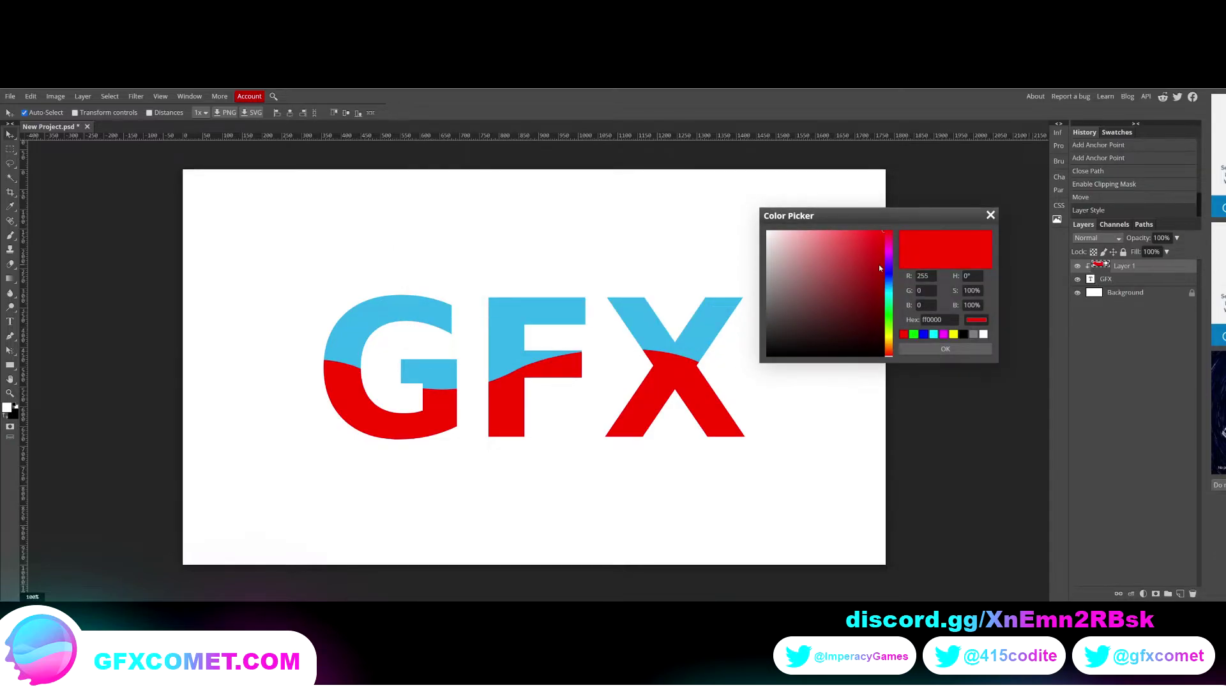
pyautogui.click(887, 282)
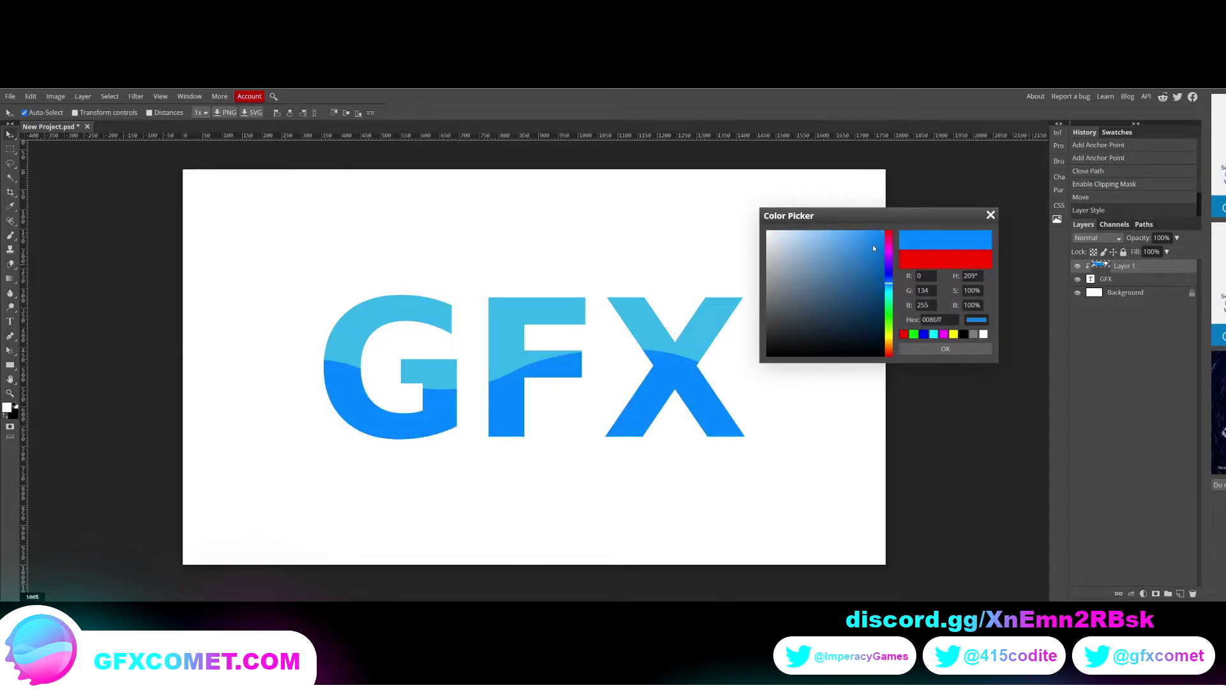
pyautogui.moveTo(873, 248)
pyautogui.mouseDown()
pyautogui.moveTo(893, 212)
pyautogui.moveTo(853, 223)
pyautogui.moveTo(863, 252)
pyautogui.moveTo(871, 237)
pyautogui.moveTo(717, 377)
pyautogui.mouseUp()
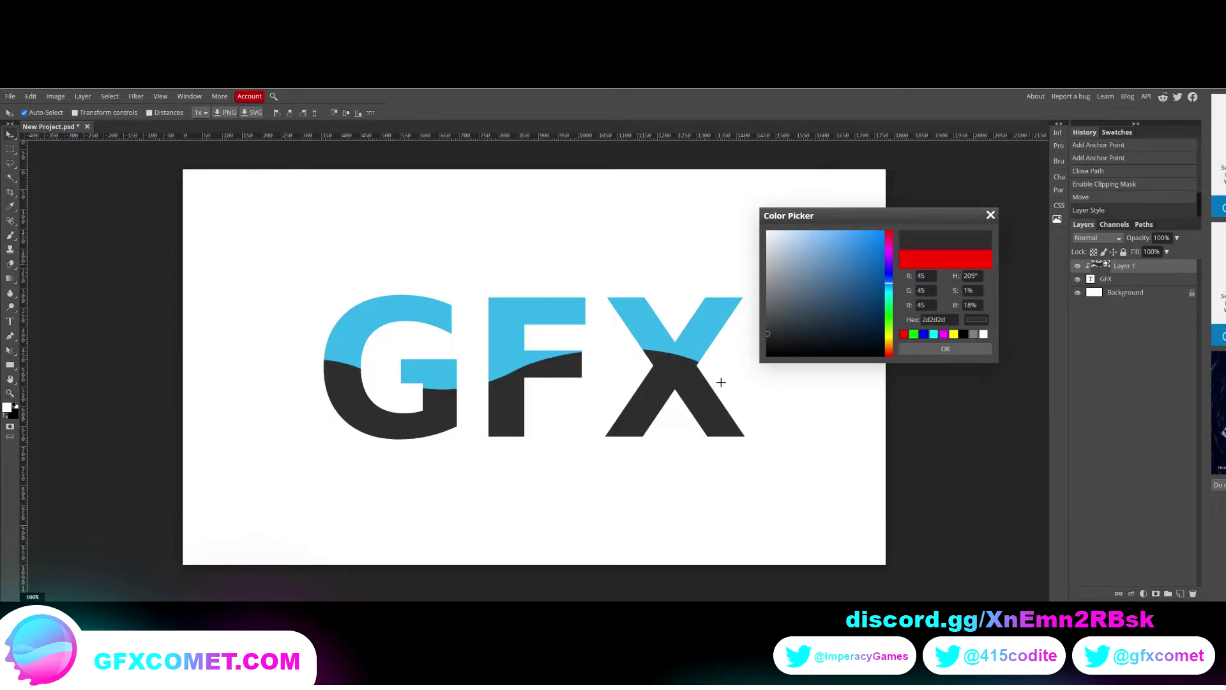
pyautogui.click(945, 348)
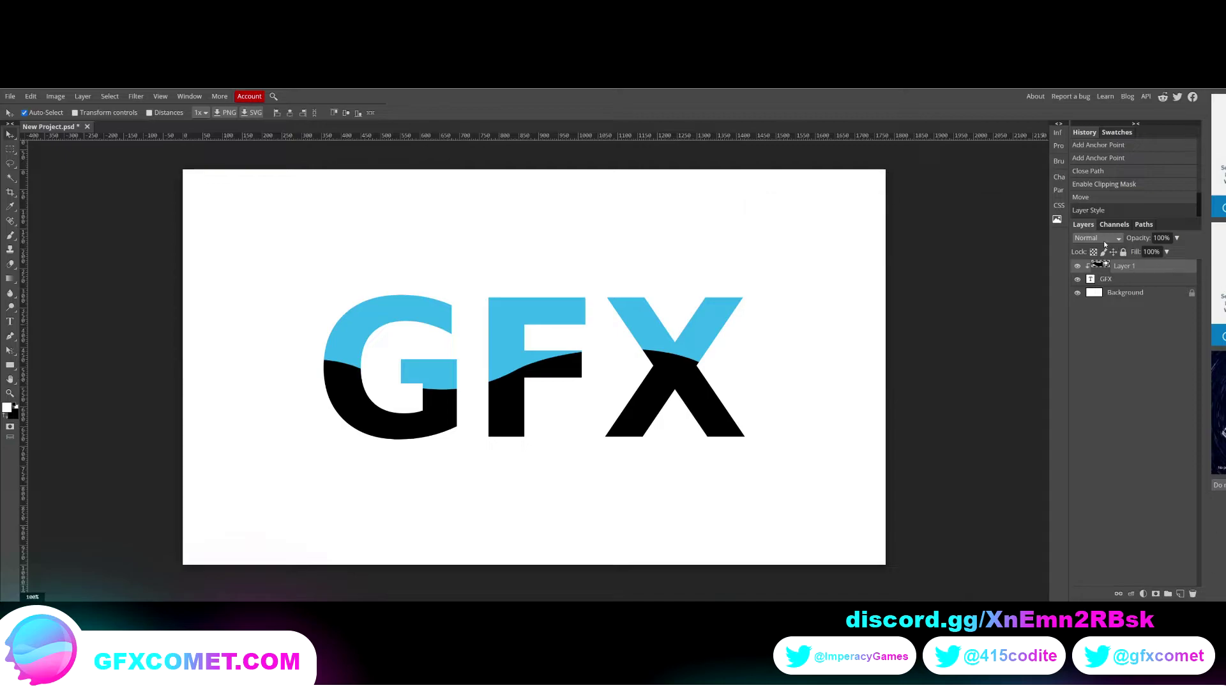
# Set the black wave layer to Overlay blending at 30% opacity and adjust its position within the letters
pyautogui.click(1108, 355)
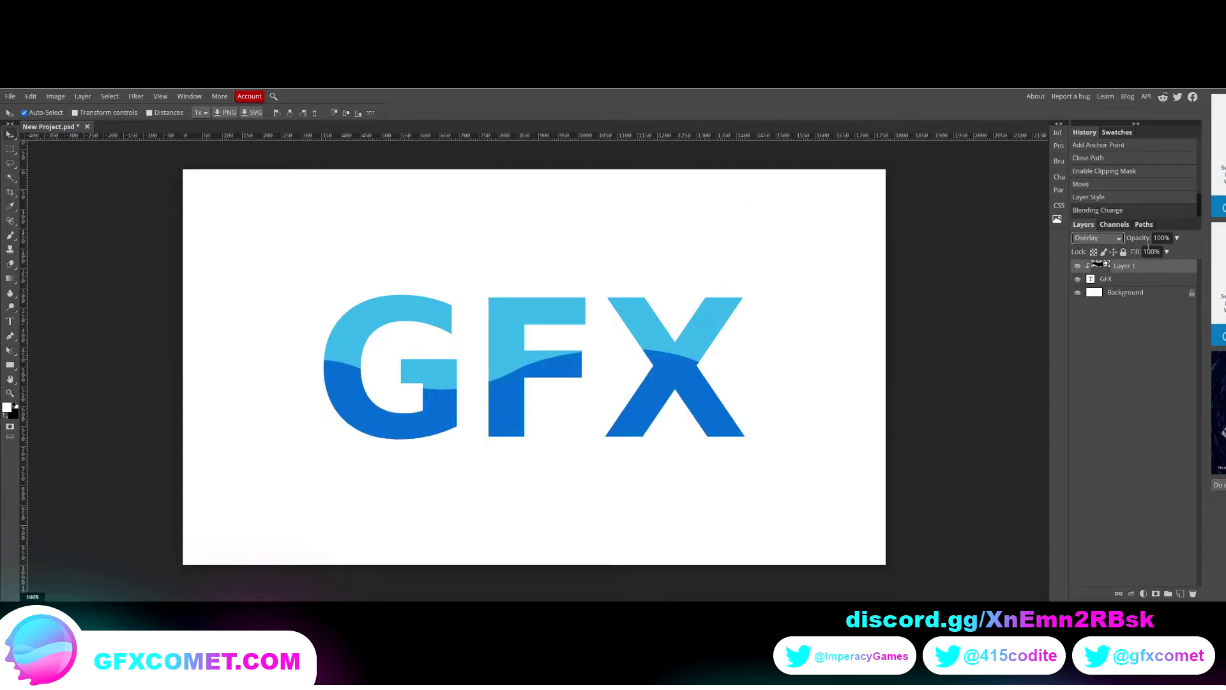
pyautogui.moveTo(1132, 238); pyautogui.dragTo(939, 264)
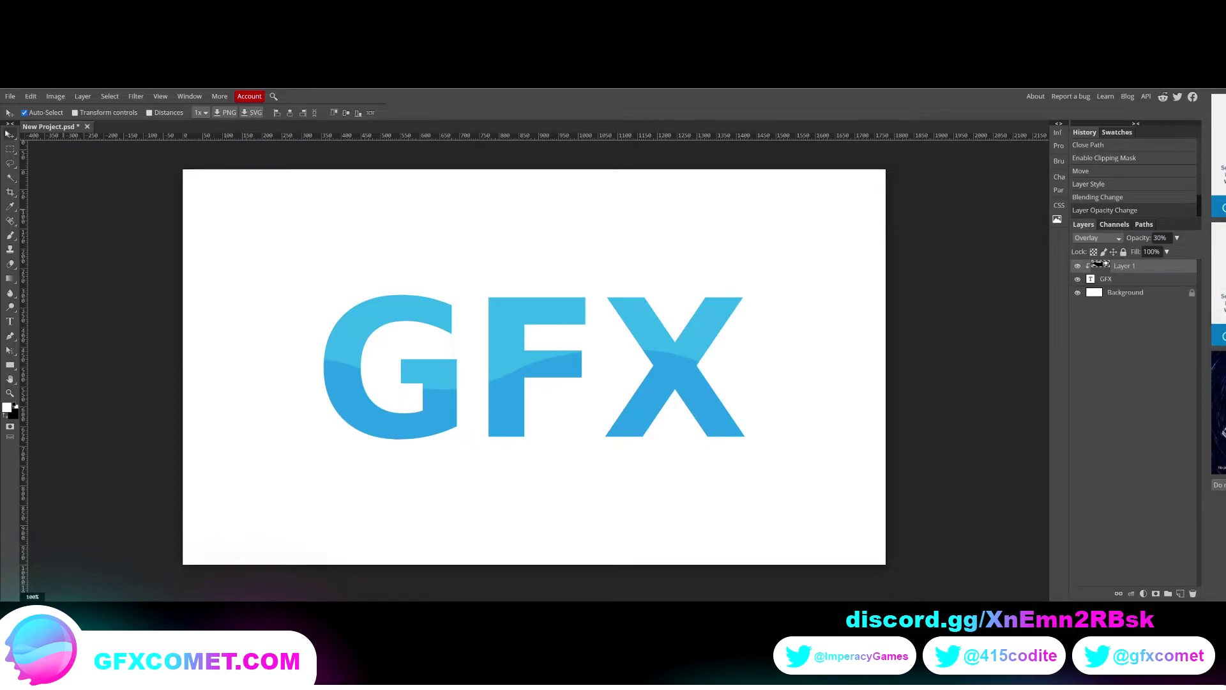
pyautogui.moveTo(646, 356); pyautogui.dragTo(608, 361)
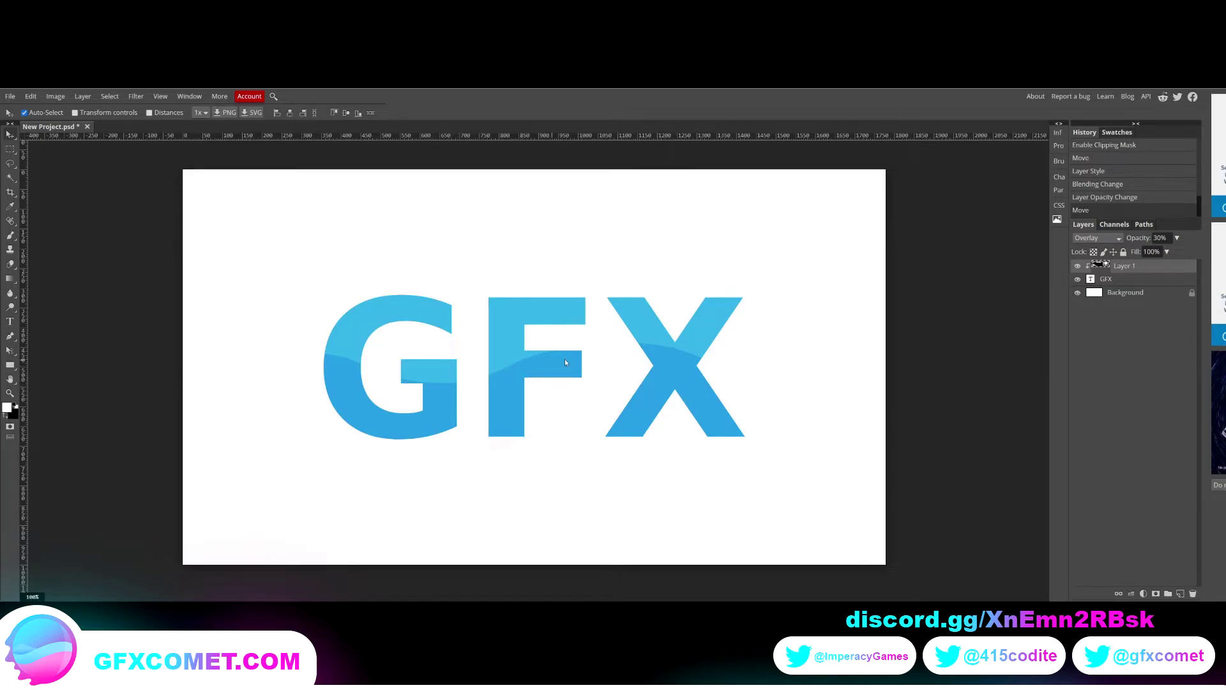
# Duplicate the wave layer, shift the copy lower in the letters, and set its opacity to 17%
pyautogui.hotkey('ctrl', 'j')
pyautogui.moveTo(591, 355); pyautogui.dragTo(593, 393)
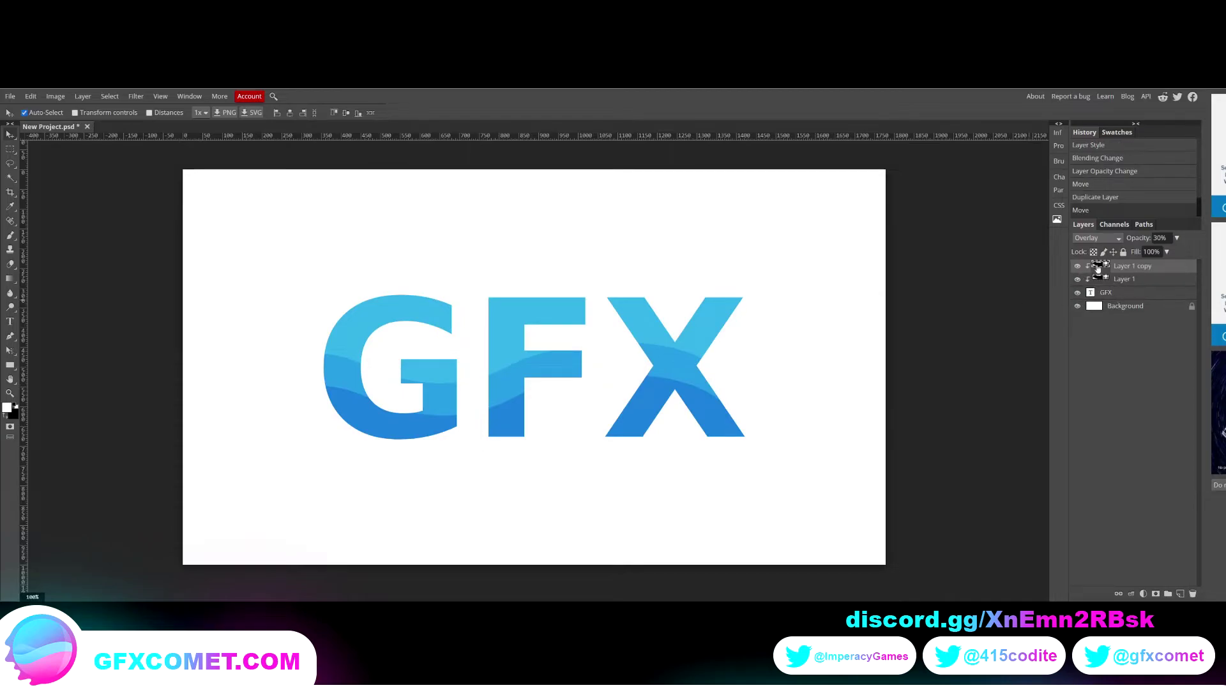
pyautogui.moveTo(1143, 234); pyautogui.dragTo(1138, 240)
pyautogui.moveTo(696, 377); pyautogui.dragTo(698, 381)
pyautogui.click(1141, 266)
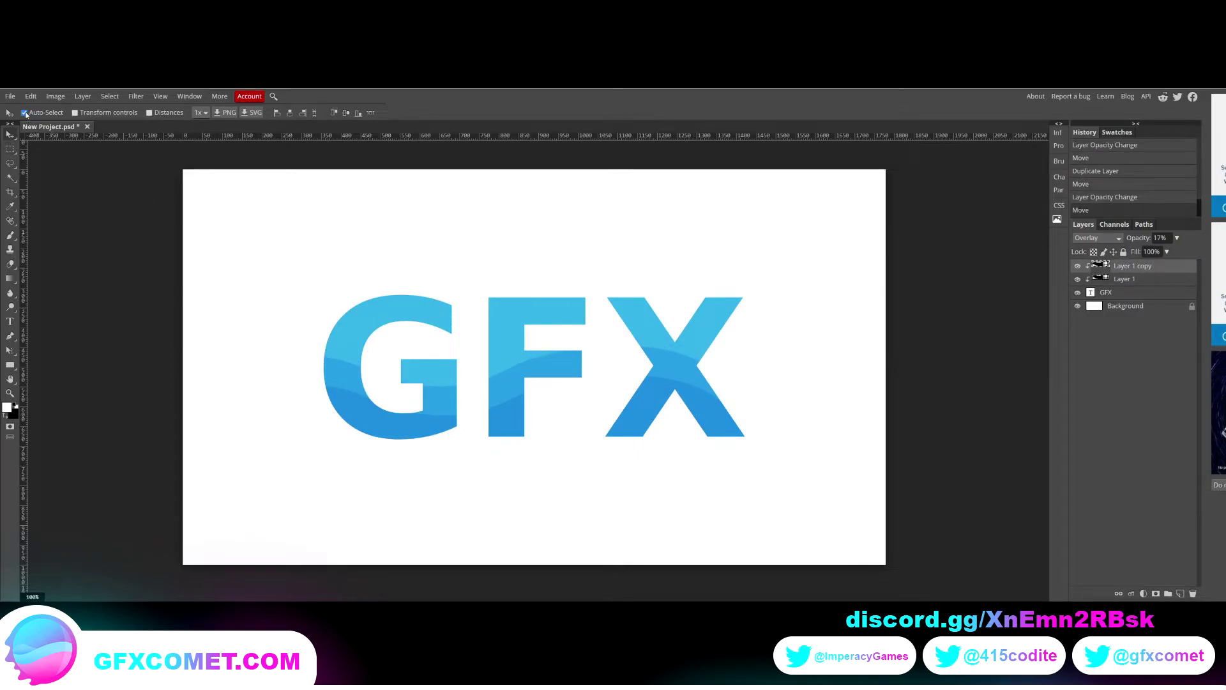
# Turn off Auto-Select, duplicate the lower wave again, offset it near the base of the letters, and deselect the layers
pyautogui.click(25, 113)
pyautogui.moveTo(617, 387); pyautogui.dragTo(644, 361)
pyautogui.hotkey('ctrl', 'j')
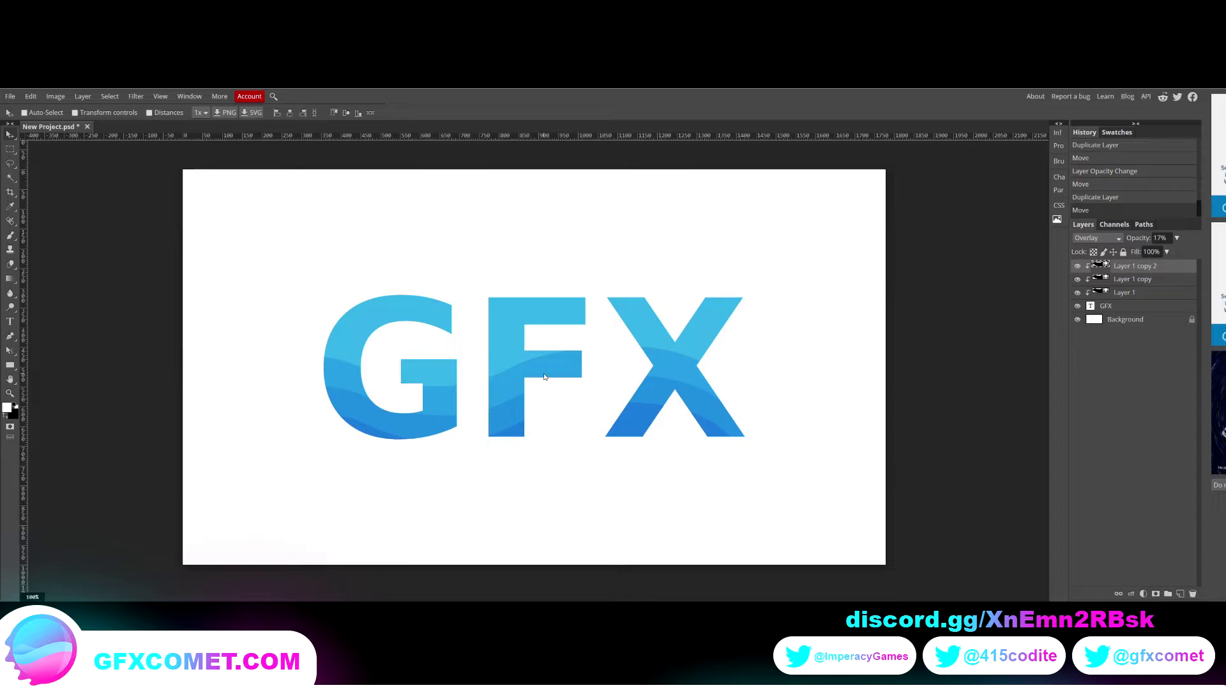
pyautogui.press('ctrl')
pyautogui.click(743, 285)
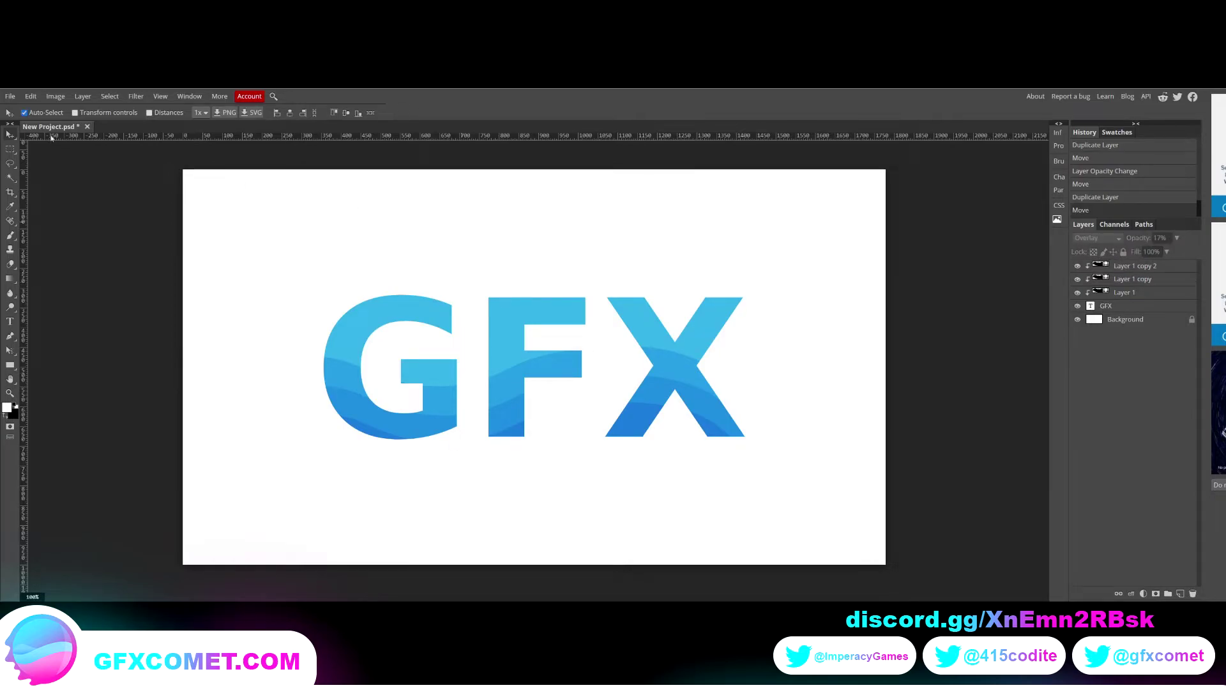
# Paste the copied sword-fight artwork as a new layer over the text and clip it to the GFX letters
pyautogui.click(65, 98)
pyautogui.moveTo(31, 96)
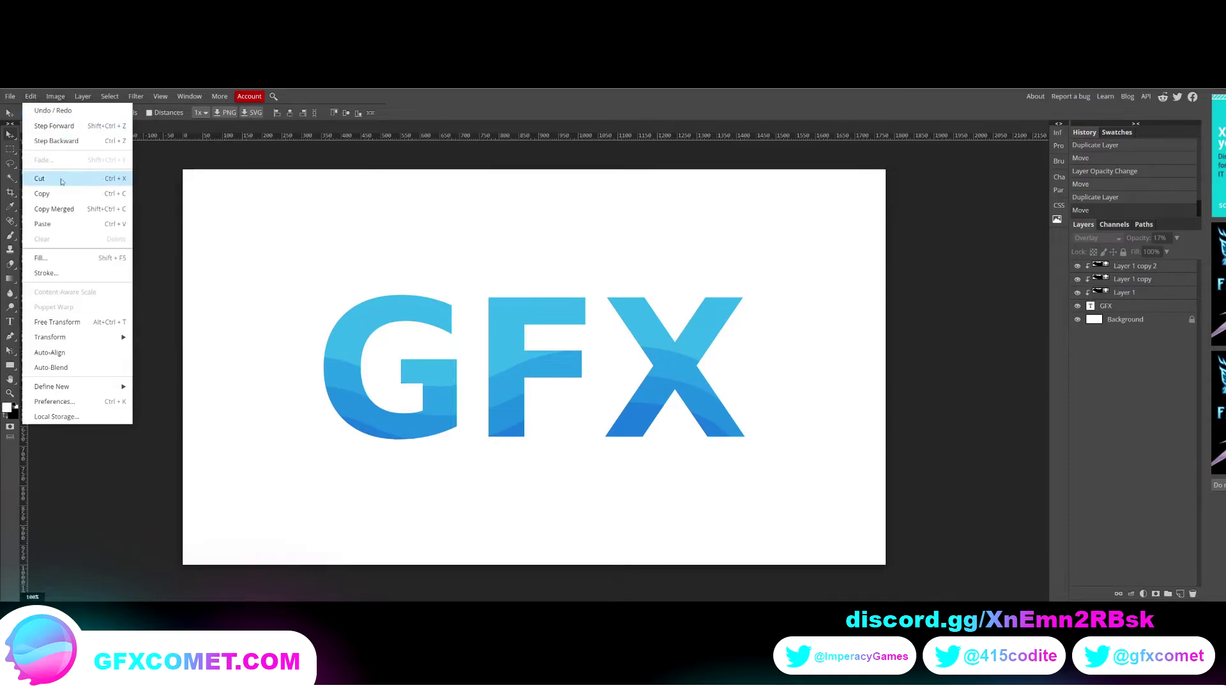
pyautogui.click(93, 226)
pyautogui.moveTo(458, 340)
pyautogui.mouseDown()
pyautogui.moveTo(481, 361)
pyautogui.moveTo(460, 343)
pyautogui.mouseUp()
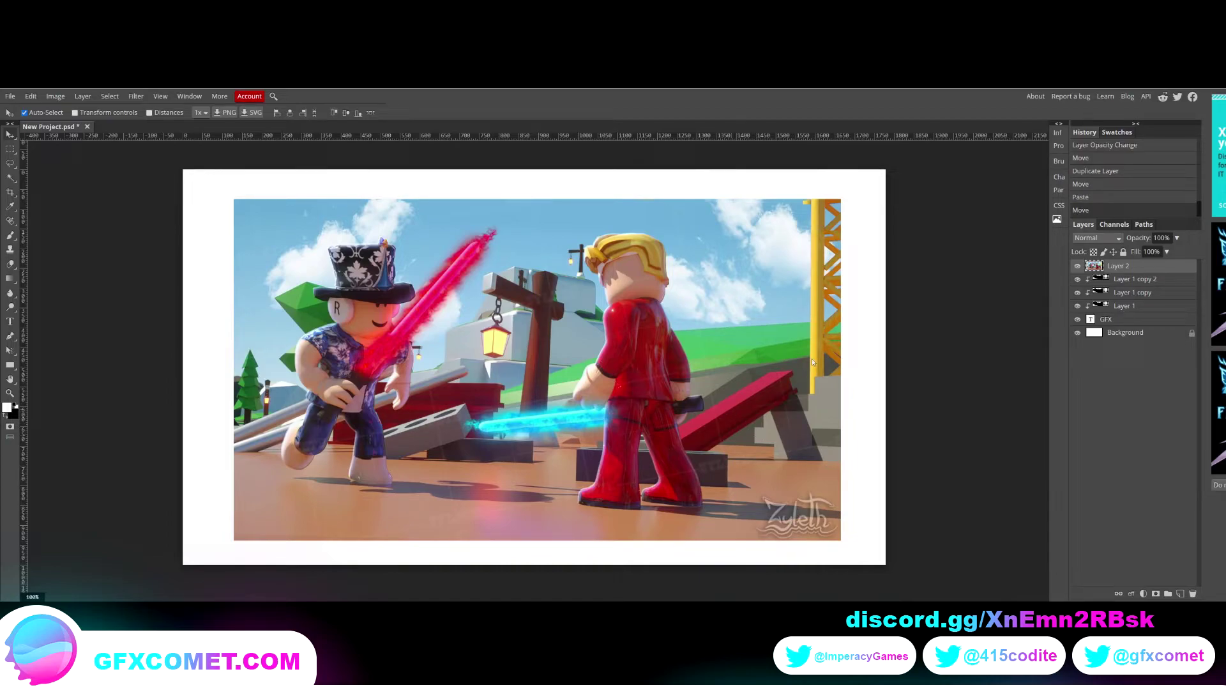
pyautogui.rightClick(1143, 265)
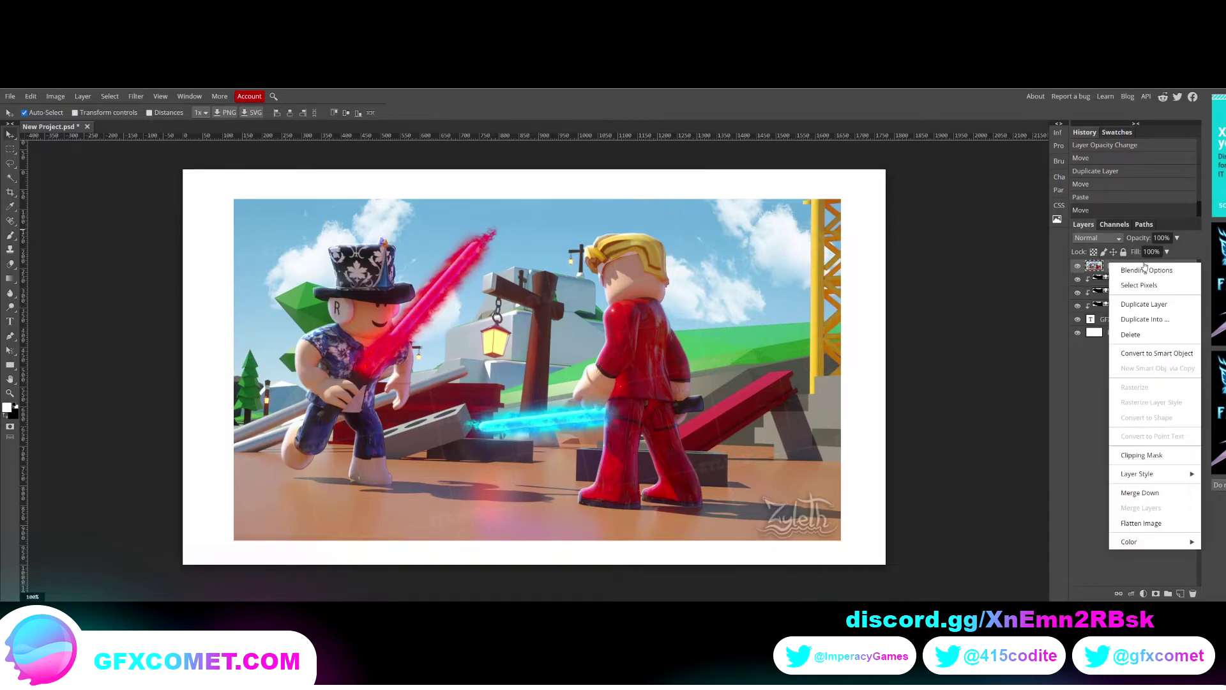
pyautogui.click(1142, 454)
pyautogui.moveTo(724, 372)
pyautogui.mouseDown()
pyautogui.moveTo(708, 364)
pyautogui.moveTo(727, 379)
pyautogui.mouseUp()
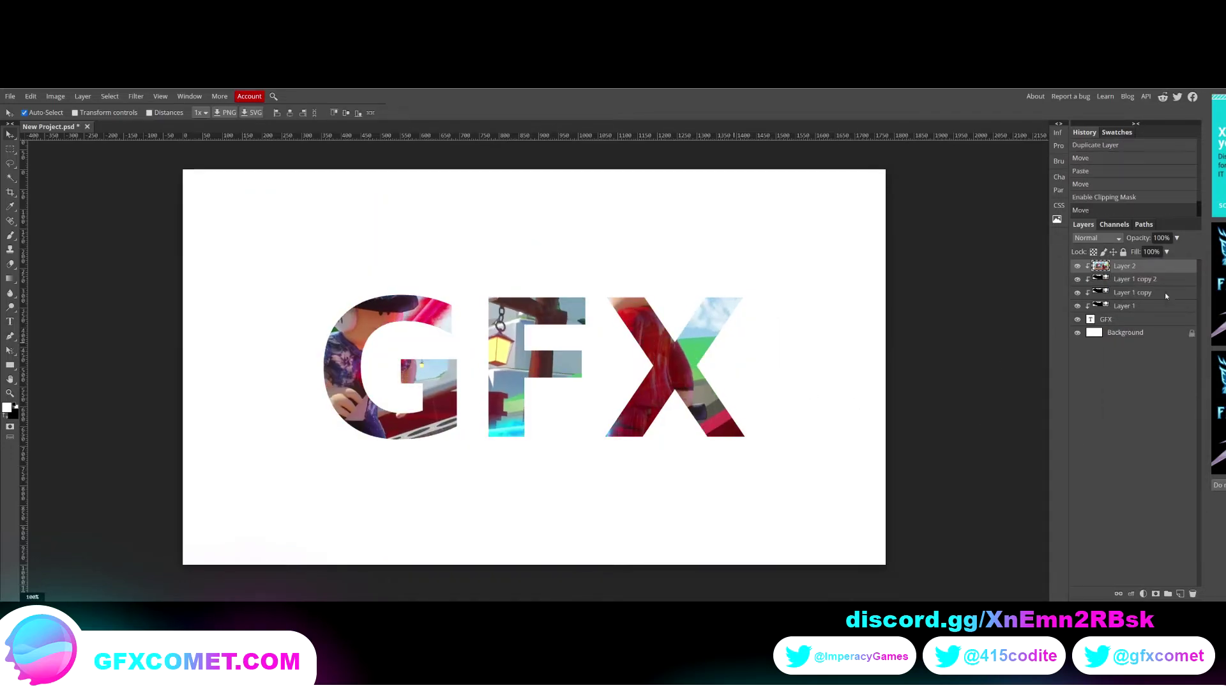
# Move the artwork layer beneath the wave layers, directly above the GFX text layer
pyautogui.moveTo(1147, 298); pyautogui.dragTo(1144, 311)
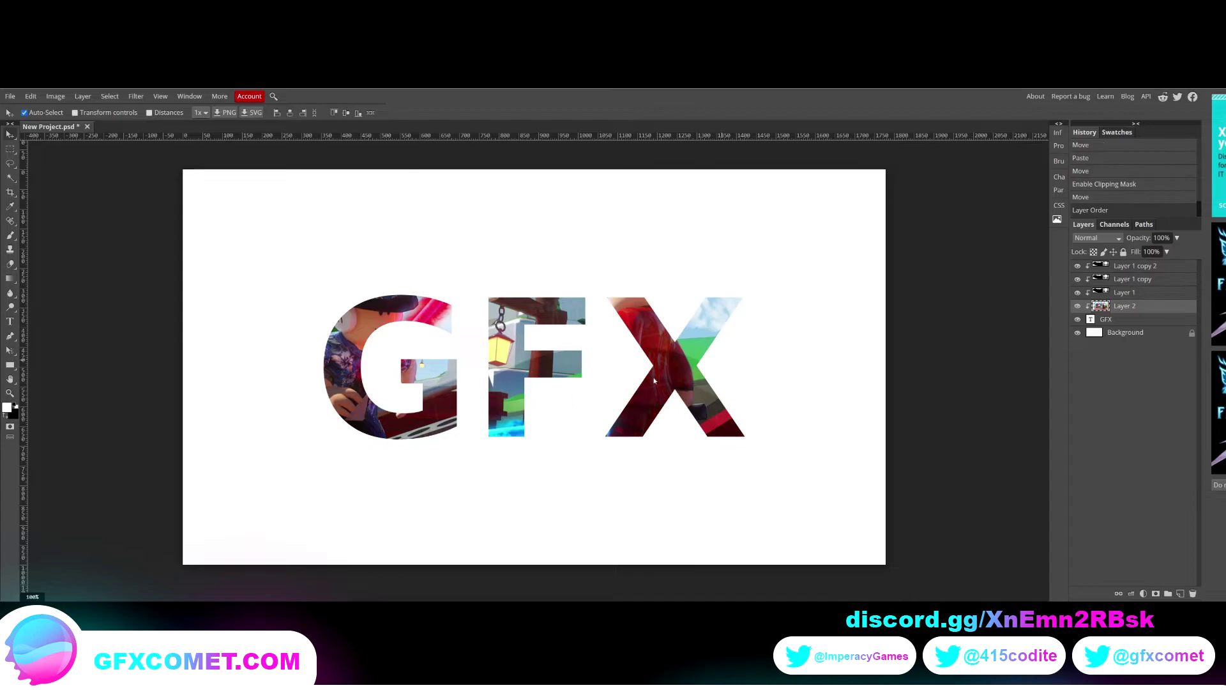
pyautogui.moveTo(655, 378); pyautogui.dragTo(678, 376)
pyautogui.click(1140, 307)
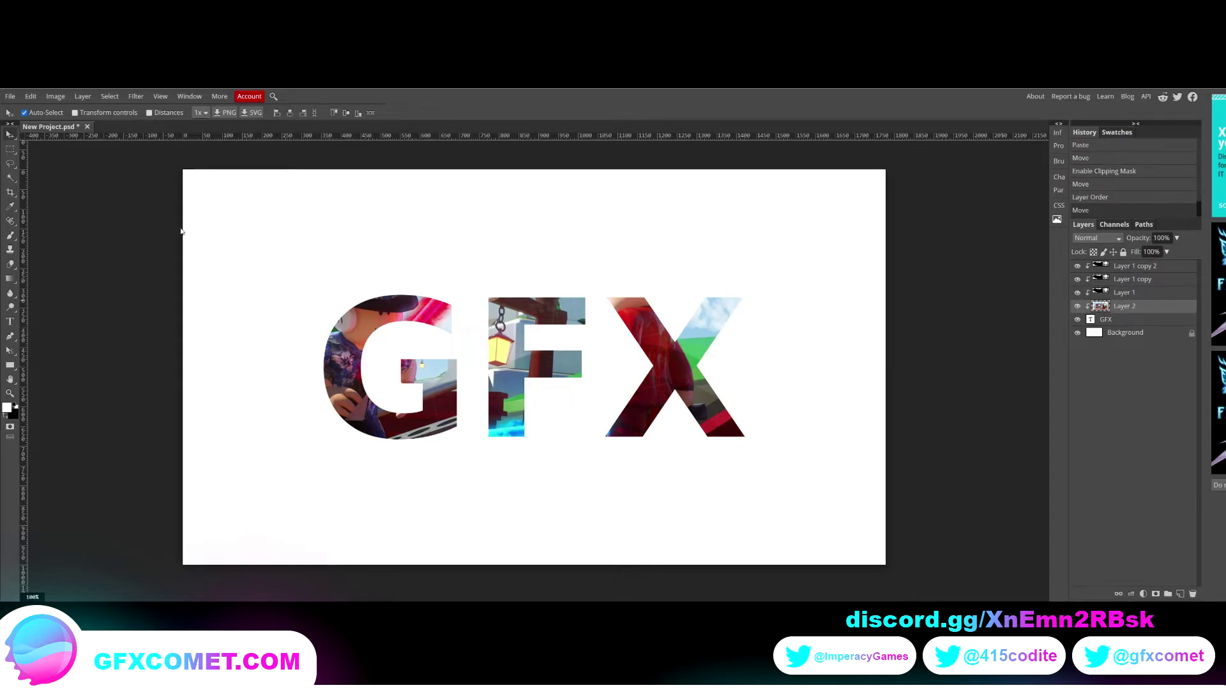
# With Auto-Select off, reposition the artwork inside the letters and lower its opacity to 16%
pyautogui.click(51, 113)
pyautogui.moveTo(794, 311); pyautogui.dragTo(787, 328)
pyautogui.moveTo(1139, 237); pyautogui.dragTo(993, 247)
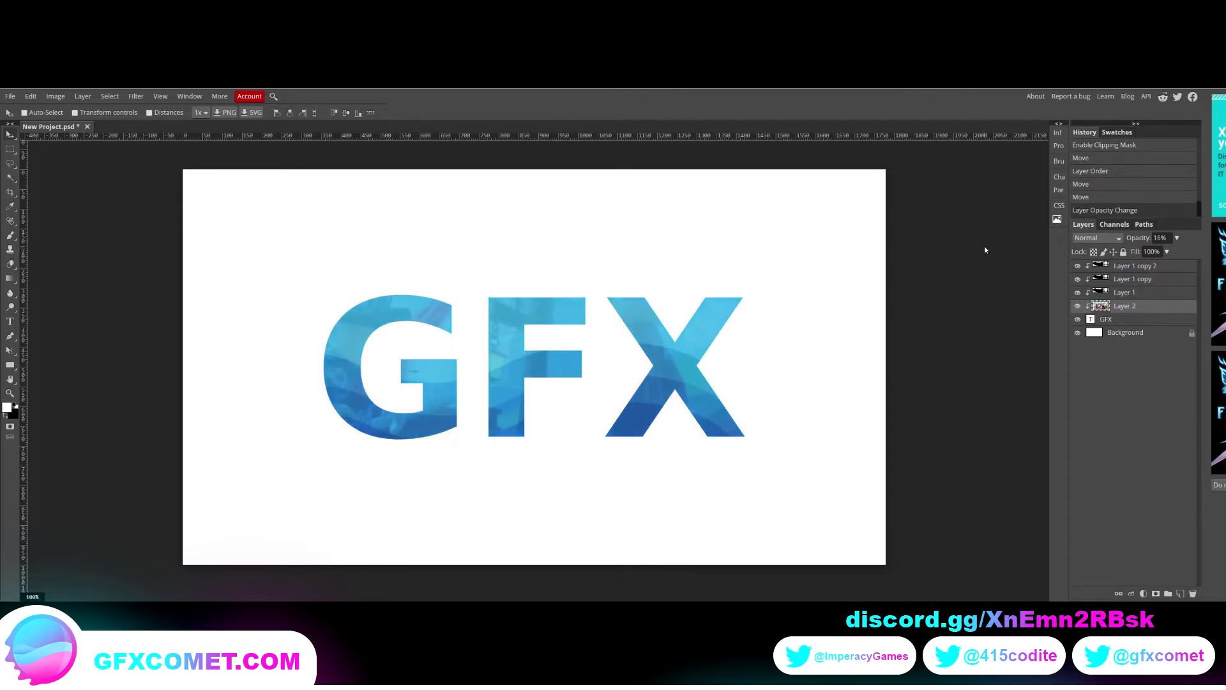
pyautogui.moveTo(876, 288); pyautogui.dragTo(898, 261)
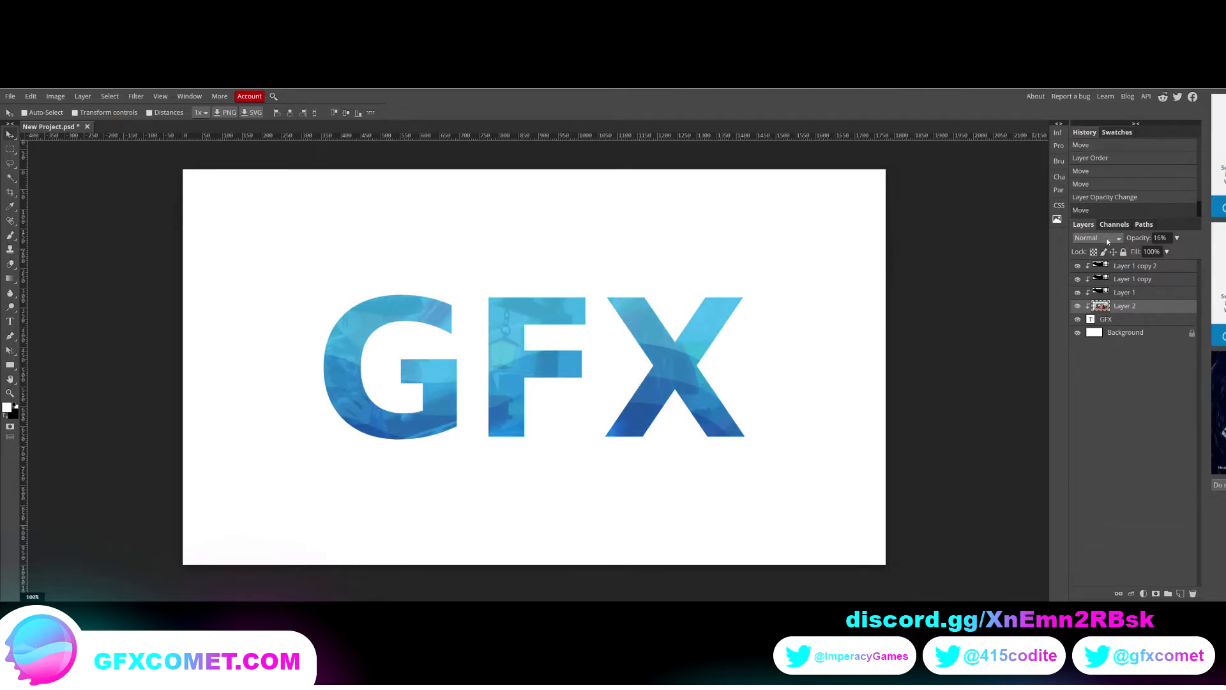
# Set the artwork layer to Overlay blending at 29% opacity and shift it slightly within the letters
pyautogui.click(1091, 385)
pyautogui.click(938, 353)
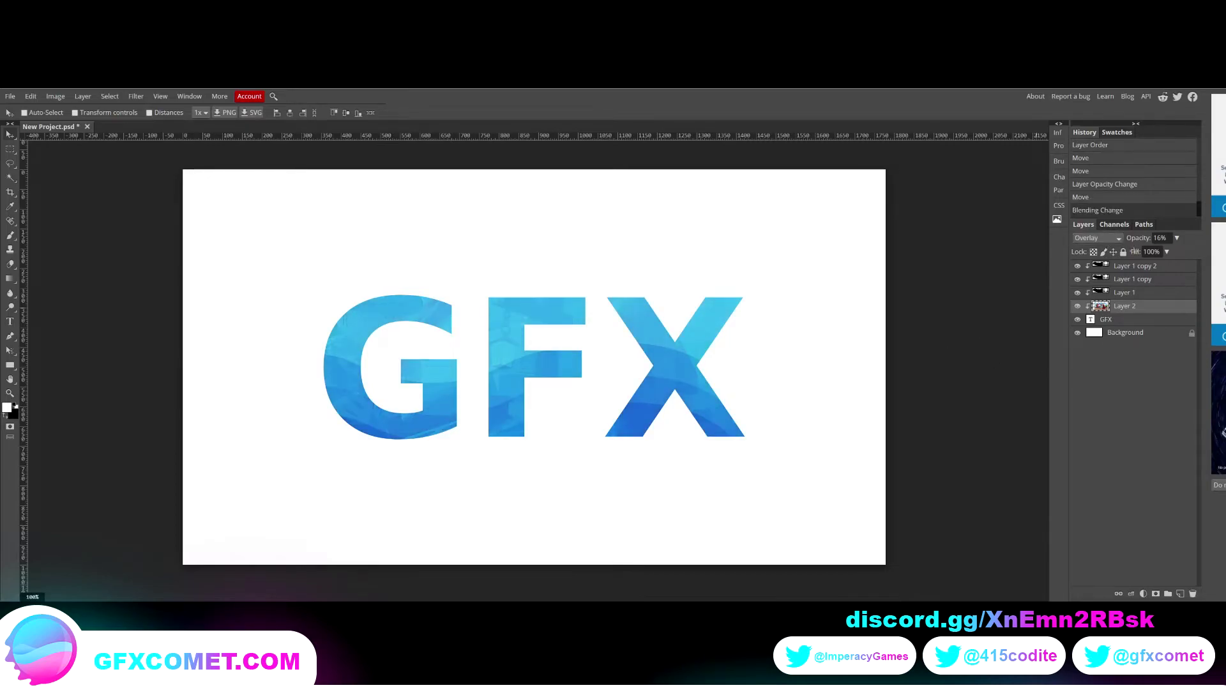
pyautogui.moveTo(1136, 241); pyautogui.dragTo(1004, 247)
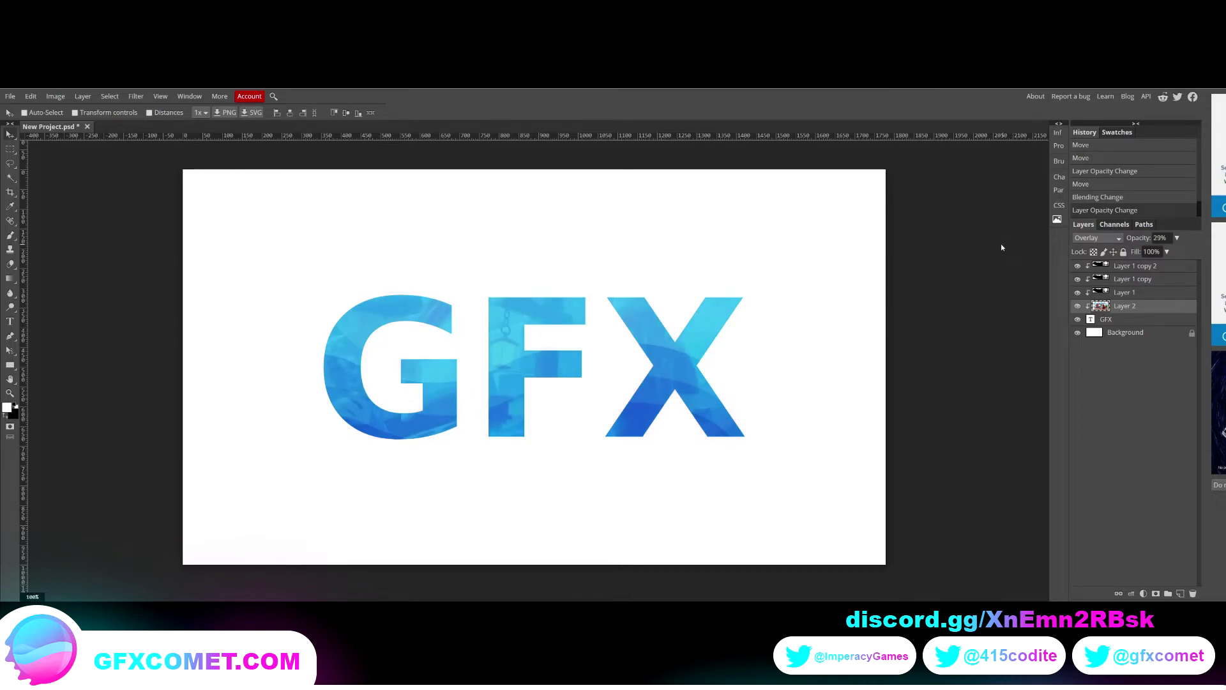
pyautogui.moveTo(441, 422); pyautogui.dragTo(450, 417)
# Add an empty layer above the topmost wave layer and delete the surplus one
pyautogui.click(1134, 266)
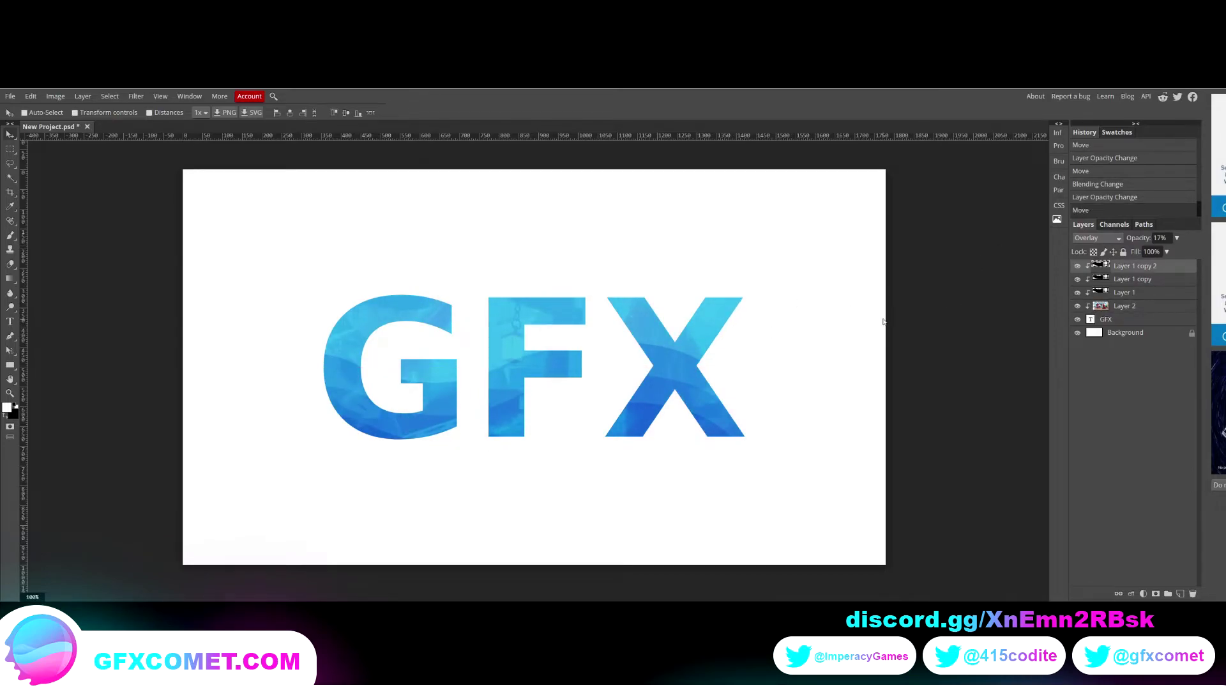
pyautogui.hotkey('ctrl', 'shift', 'n')
pyautogui.hotkey('ctrl', 'shift', 'n')
pyautogui.press('Delete')
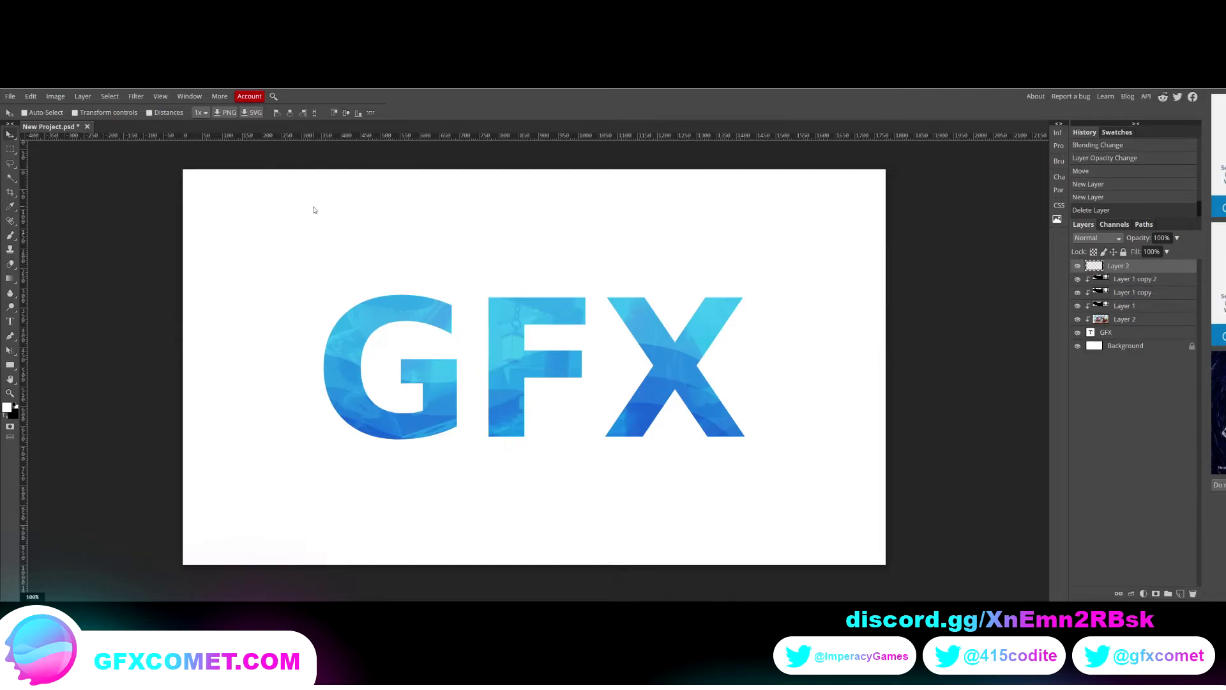
# Draw a closed red Pen shape with jagged, splash-like points along the bottom curve of the G
pyautogui.click(10, 335)
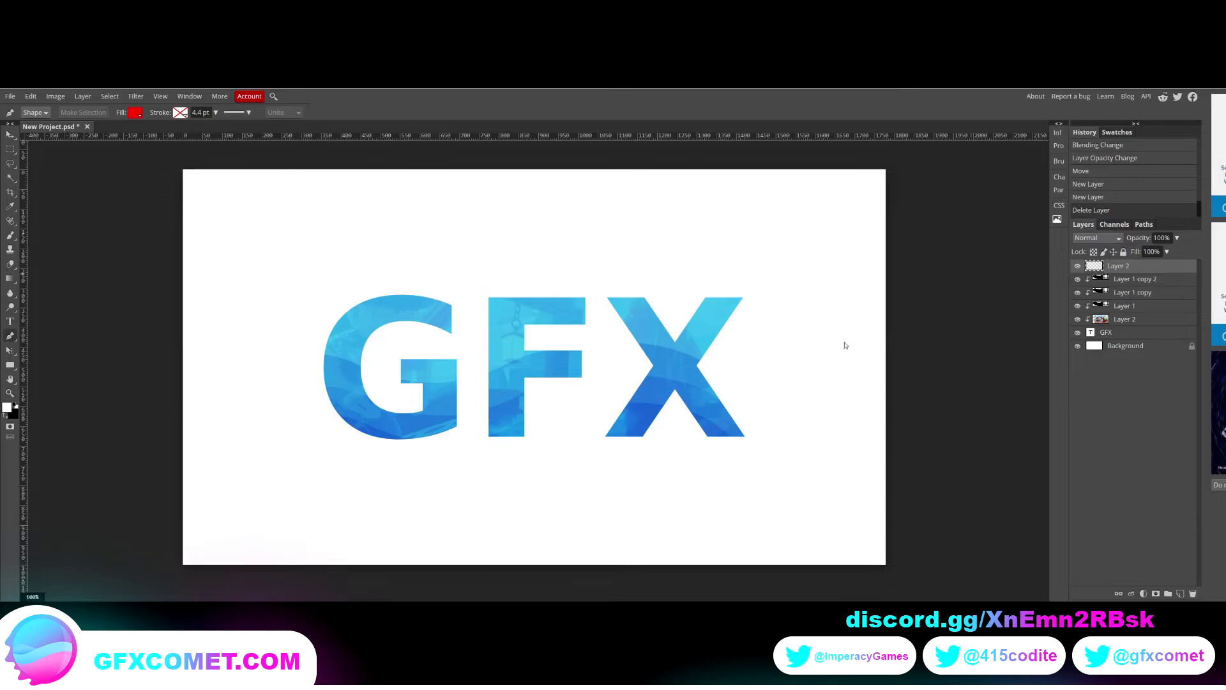
pyautogui.click(349, 410)
pyautogui.moveTo(384, 447); pyautogui.dragTo(417, 454)
pyautogui.keyDown('alt'); pyautogui.click(383, 447); pyautogui.keyUp('alt')
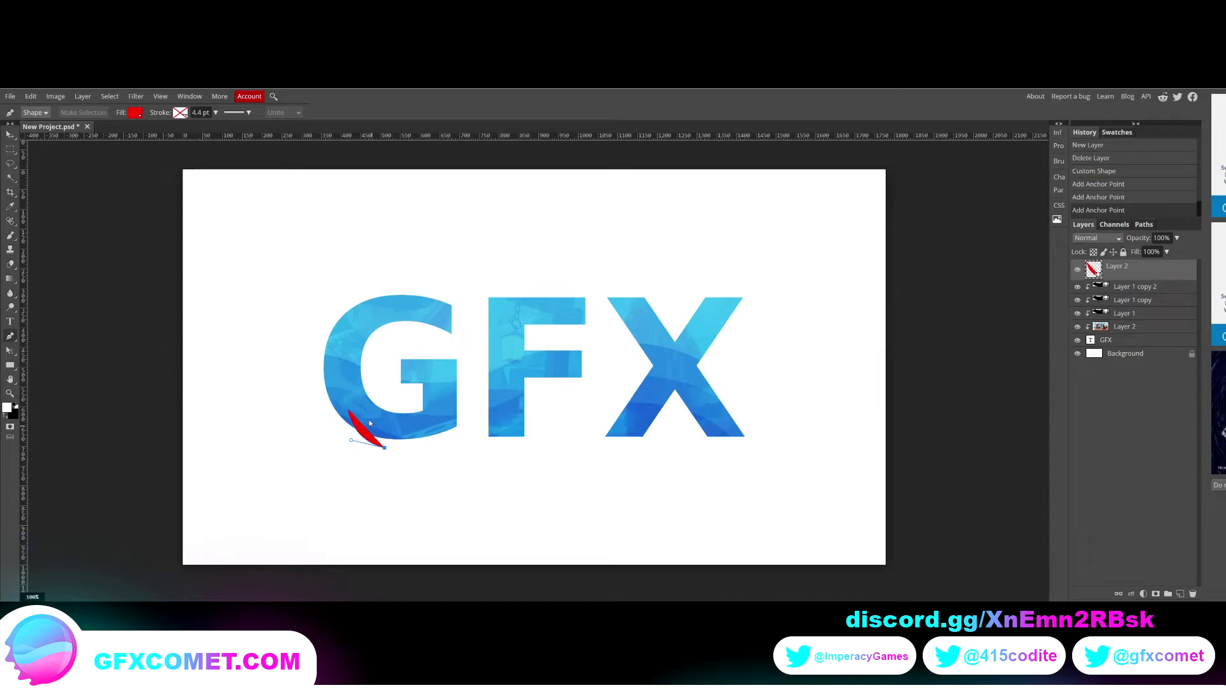
pyautogui.click(368, 412)
pyautogui.click(390, 441)
pyautogui.click(408, 444)
pyautogui.click(440, 447)
pyautogui.click(458, 441)
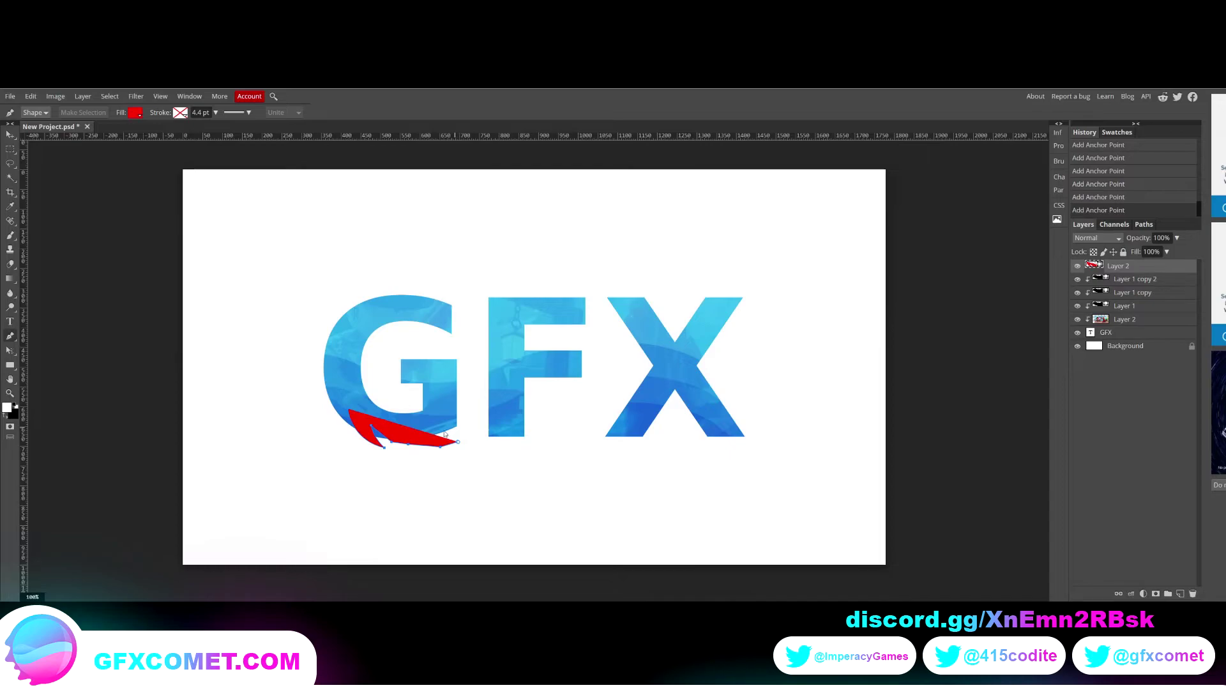
pyautogui.click(426, 434)
pyautogui.moveTo(455, 426); pyautogui.dragTo(357, 416)
pyautogui.click(433, 413)
pyautogui.click(348, 410)
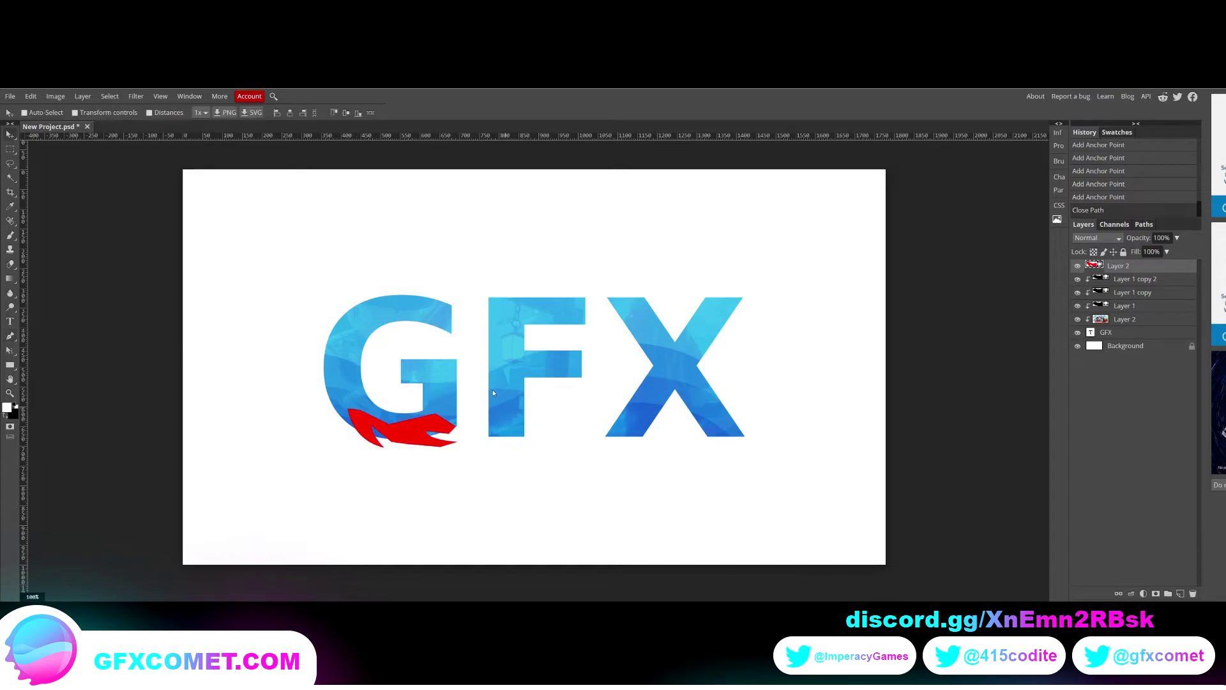
# Place the red splash shape layer beneath the GFX text layer and nudge it into position under the G
pyautogui.press('v')
pyautogui.moveTo(1133, 336); pyautogui.dragTo(1133, 339)
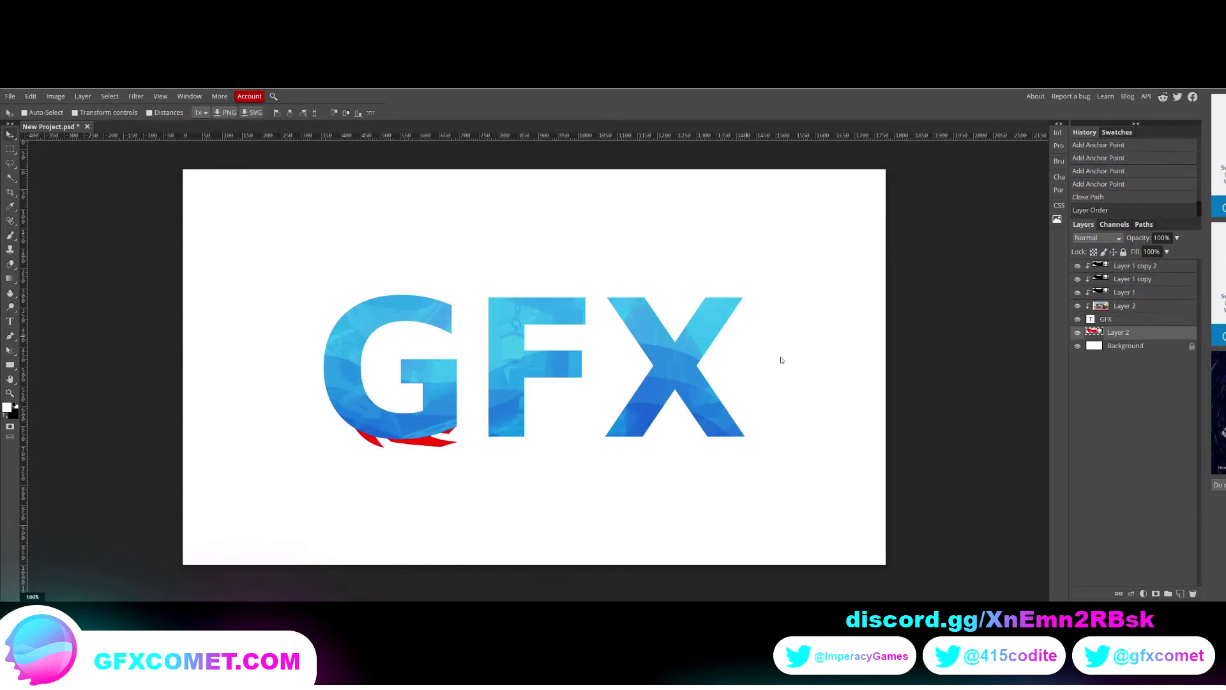
pyautogui.moveTo(491, 430); pyautogui.dragTo(498, 420)
# Recolour the splash shape light blue, hex 3bbeee, sampled from the G
pyautogui.doubleClick(1093, 331)
pyautogui.click(429, 414)
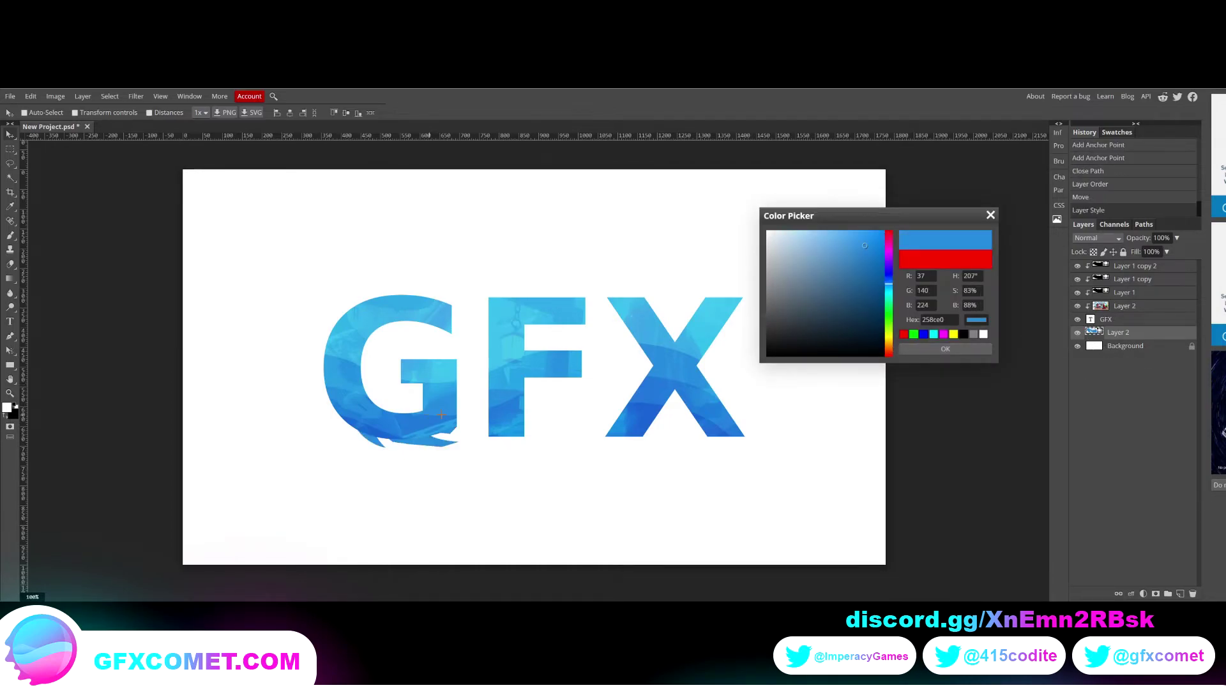
pyautogui.click(441, 355)
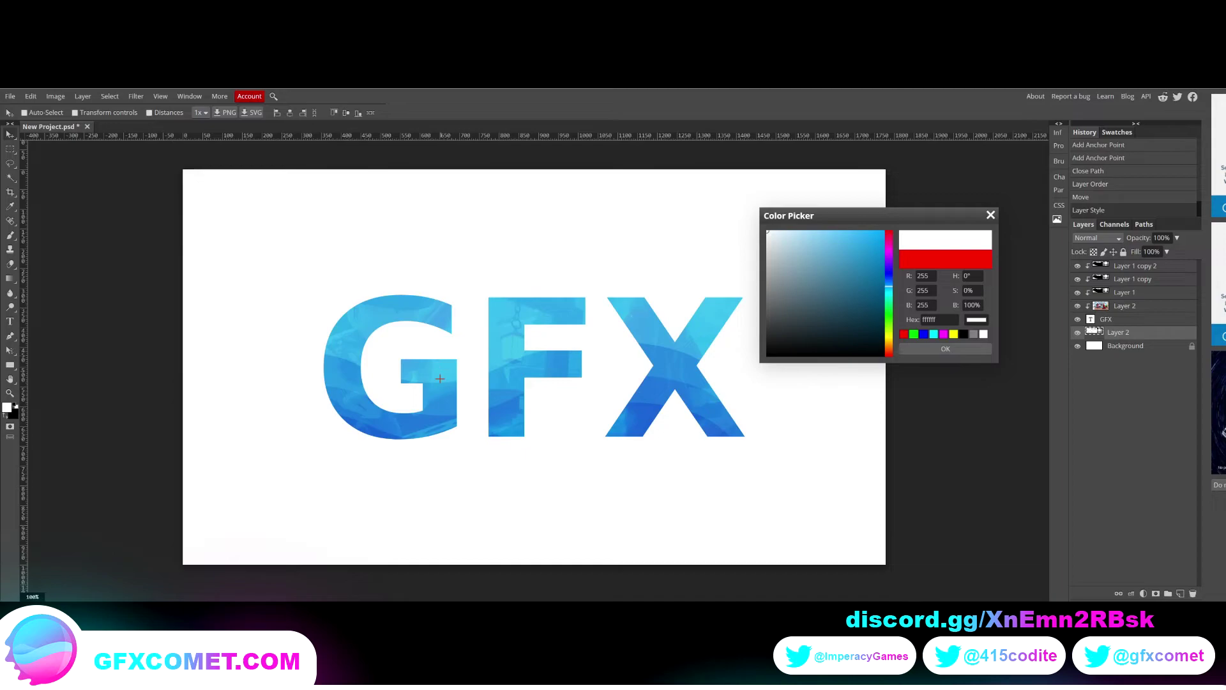
pyautogui.click(440, 379)
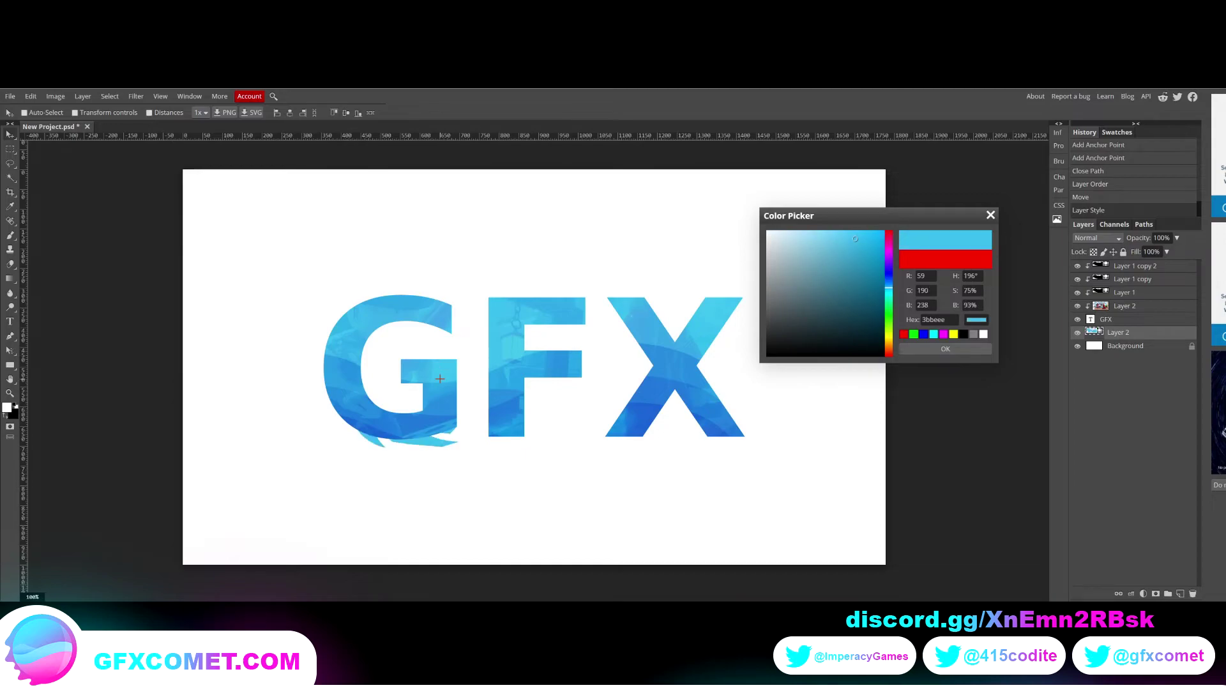
pyautogui.click(945, 349)
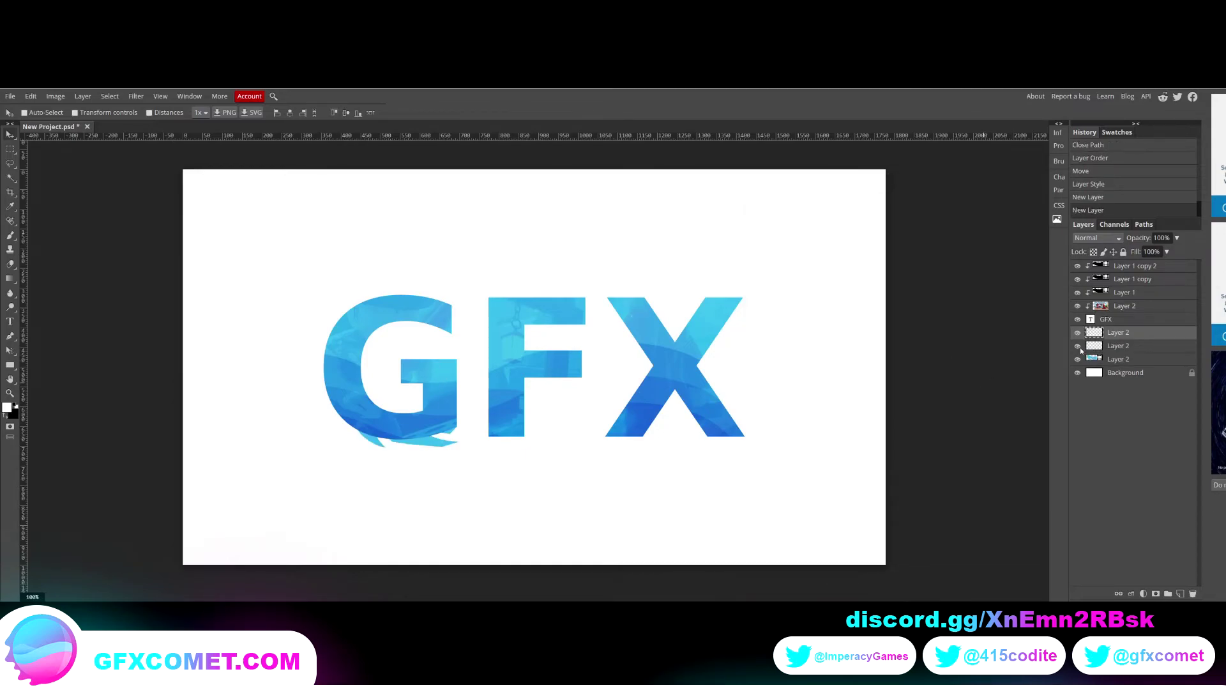
# Keep a single empty layer above the splash shape and clip it to that shape
pyautogui.press('Delete')
pyautogui.rightClick(1136, 339)
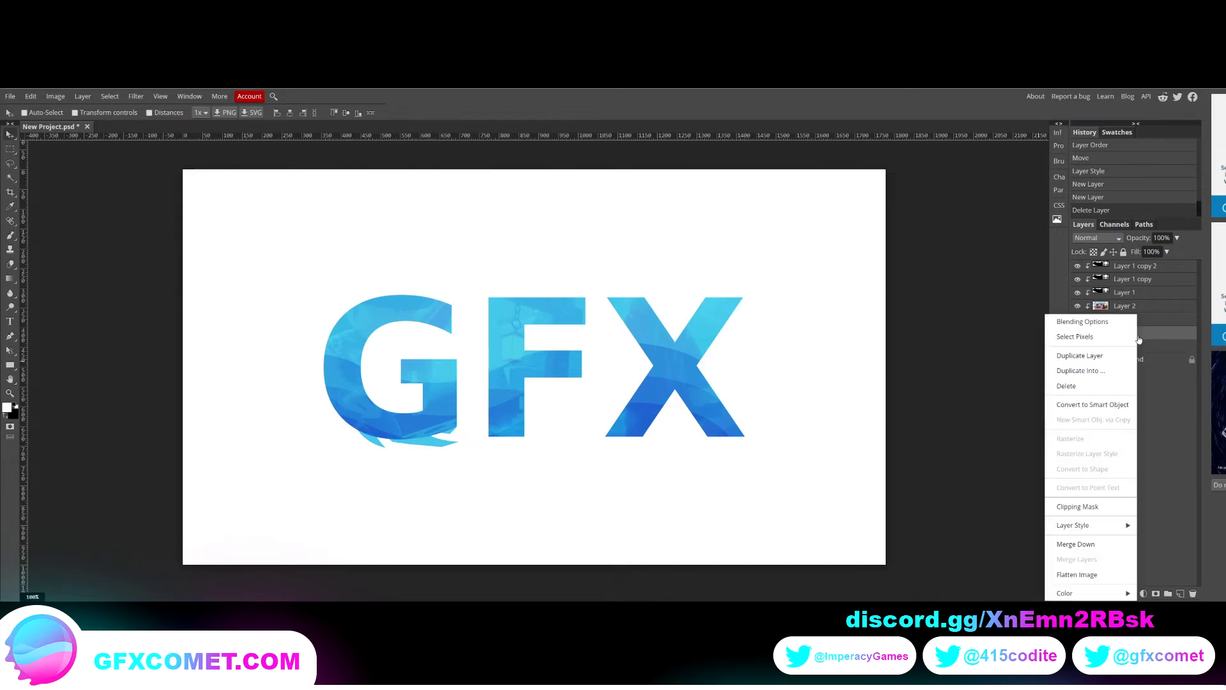
pyautogui.click(1096, 509)
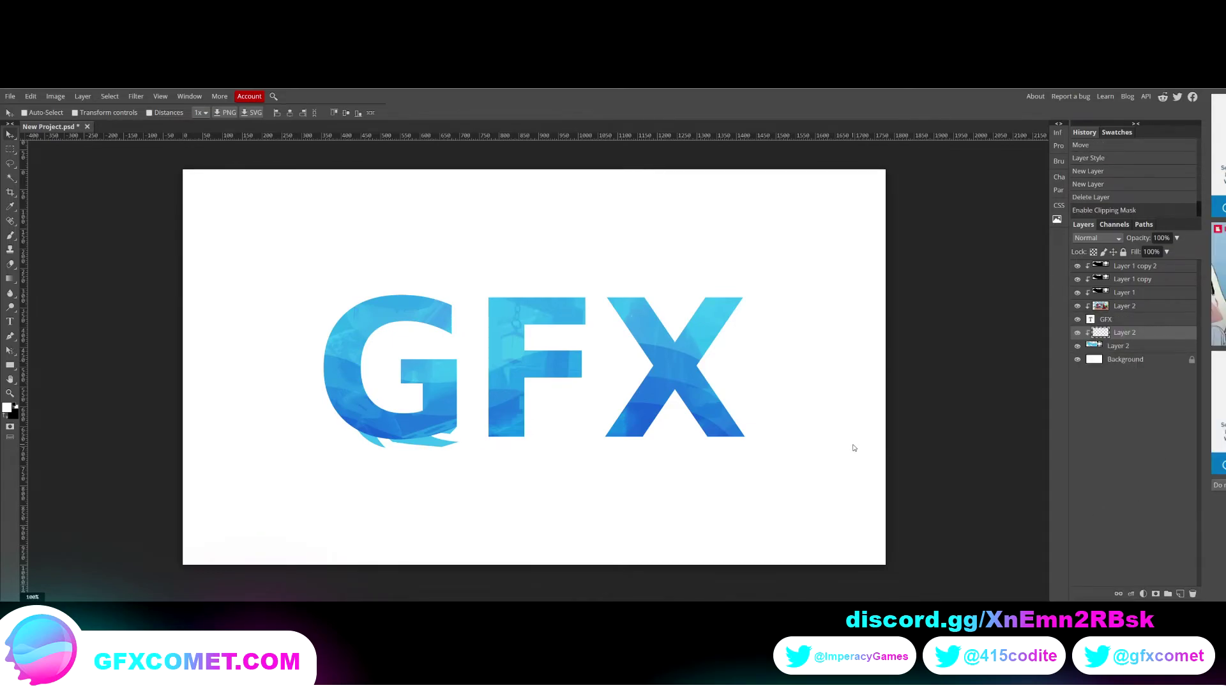
# Start a red Pen shape with a curved tip under the G, tracing through the splash to its far point
pyautogui.hotkey('ctrl', '+')
pyautogui.hotkey('ctrl', '+')
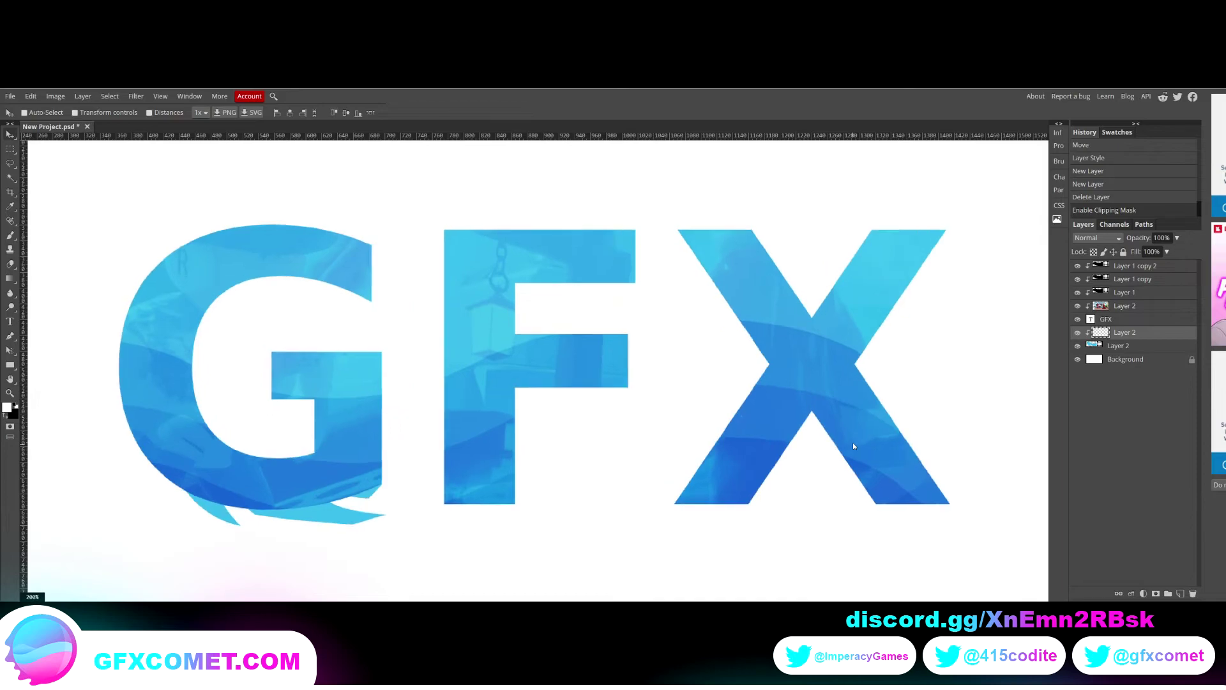
pyautogui.click(13, 341)
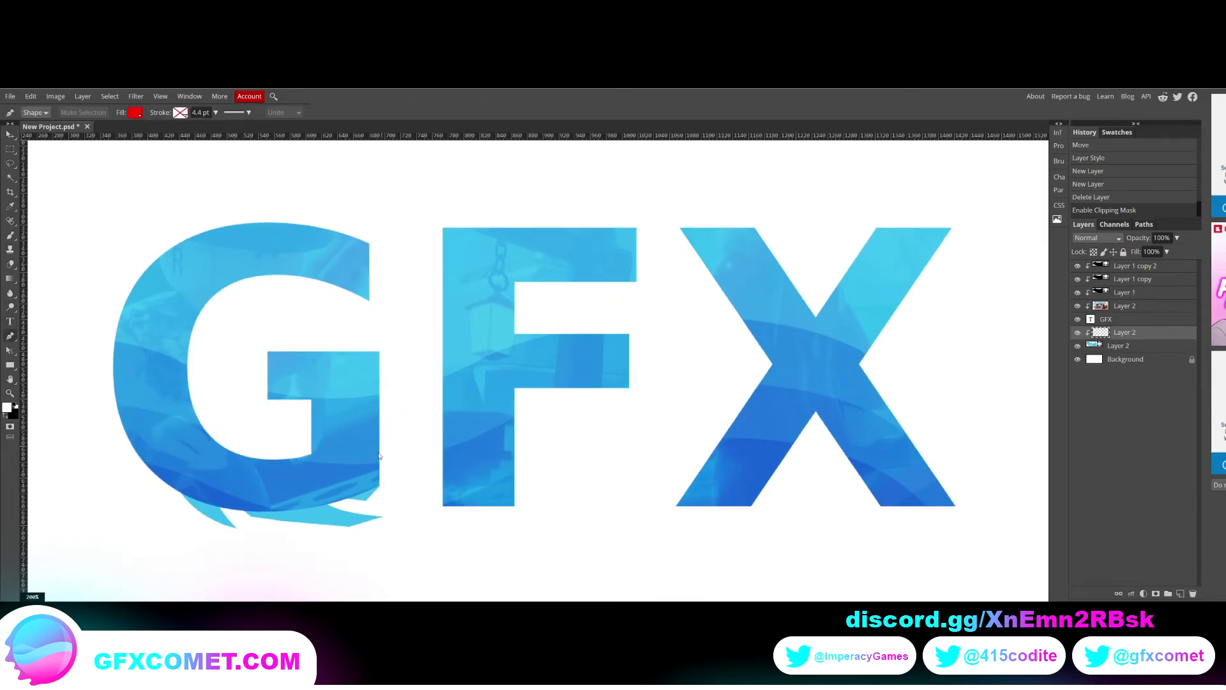
pyautogui.scroll(-10, 364, 441)
pyautogui.scroll(8, 326, 280)
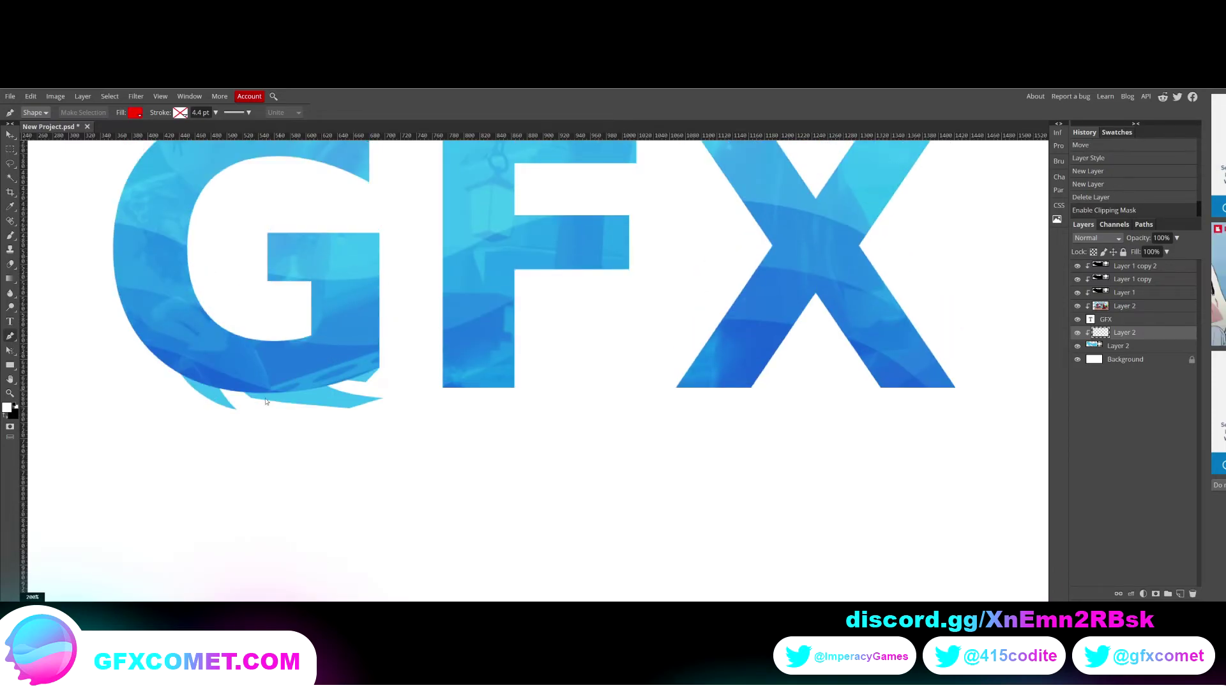
pyautogui.press('d')
pyautogui.click(210, 386)
pyautogui.moveTo(244, 408); pyautogui.dragTo(265, 412)
pyautogui.click(234, 387)
pyautogui.click(221, 384)
pyautogui.click(210, 386)
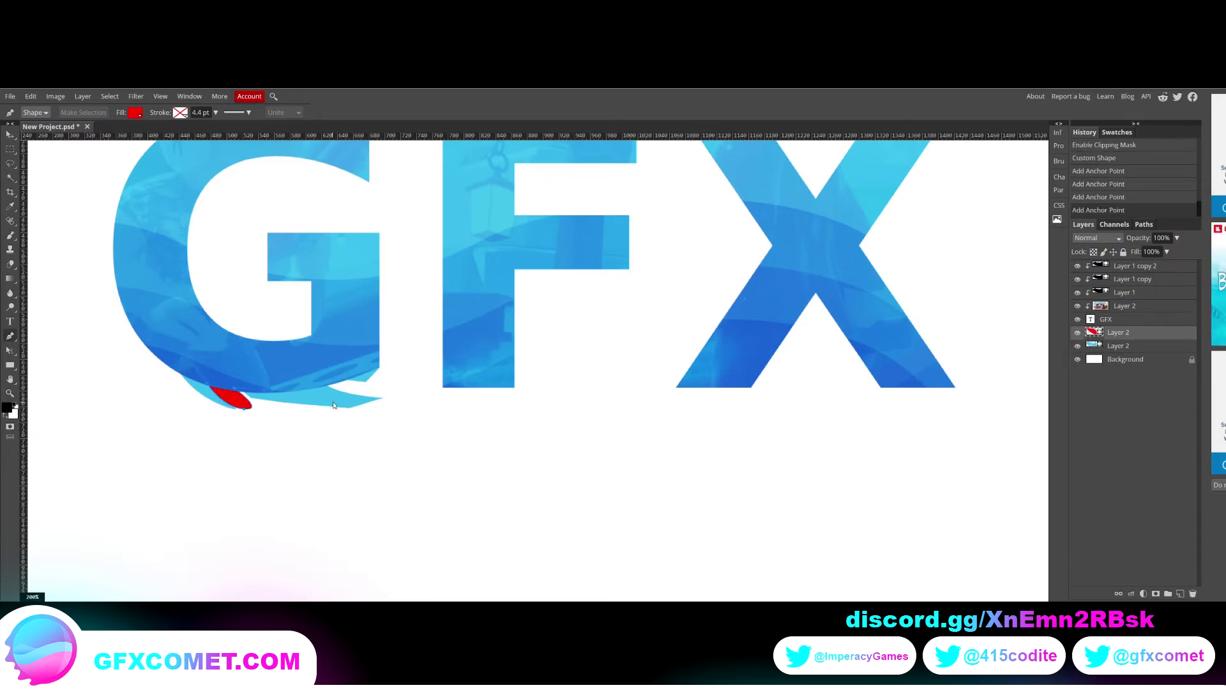
pyautogui.click(348, 405)
pyautogui.click(389, 394)
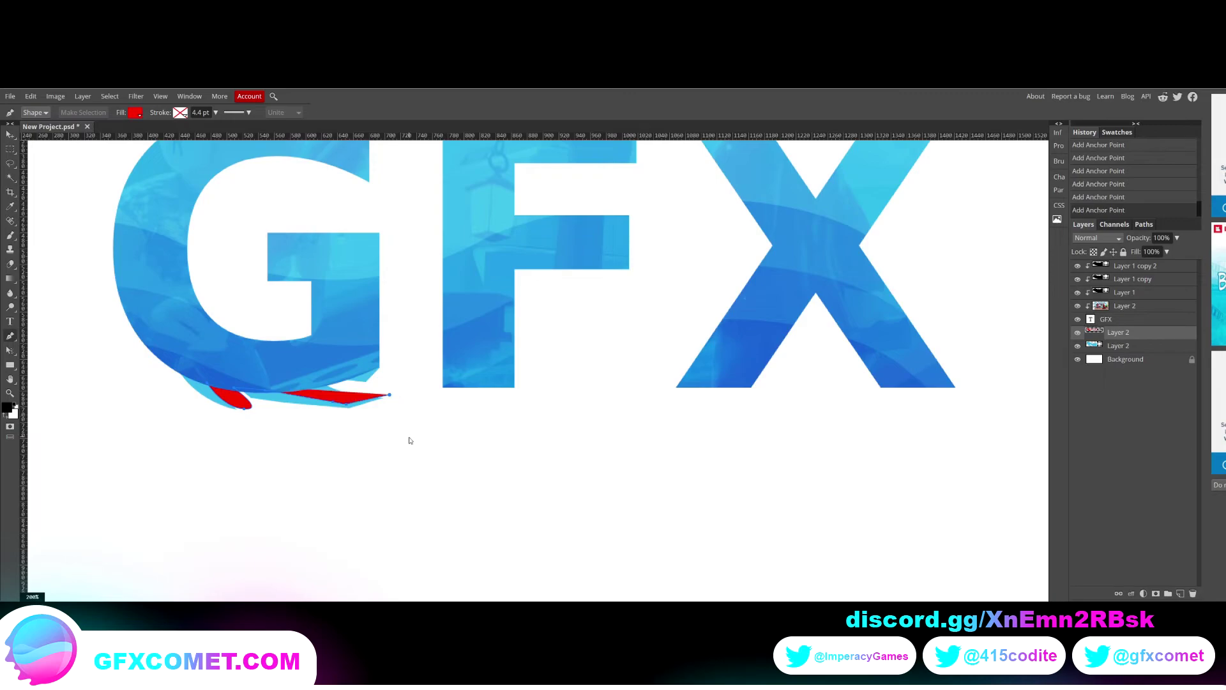
# Extend the red shape below the splash and around the G's lower curve, closing the path at its starting point
pyautogui.click(409, 436)
pyautogui.click(205, 460)
pyautogui.click(196, 421)
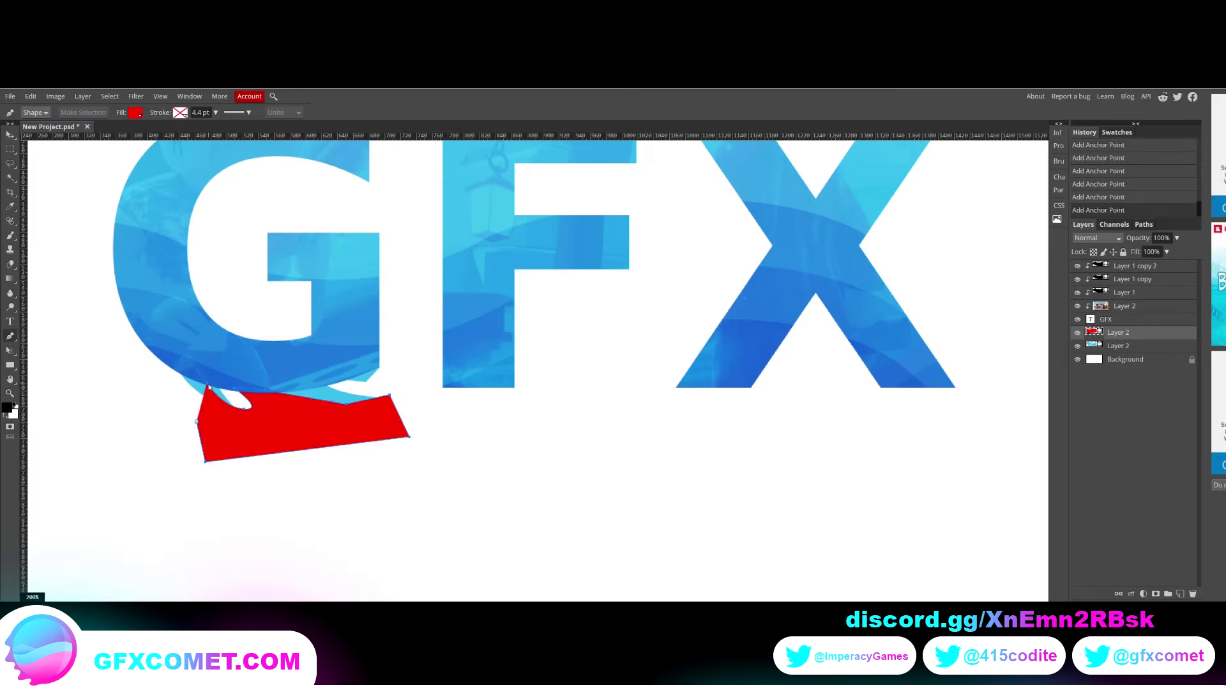
pyautogui.click(161, 368)
pyautogui.click(207, 386)
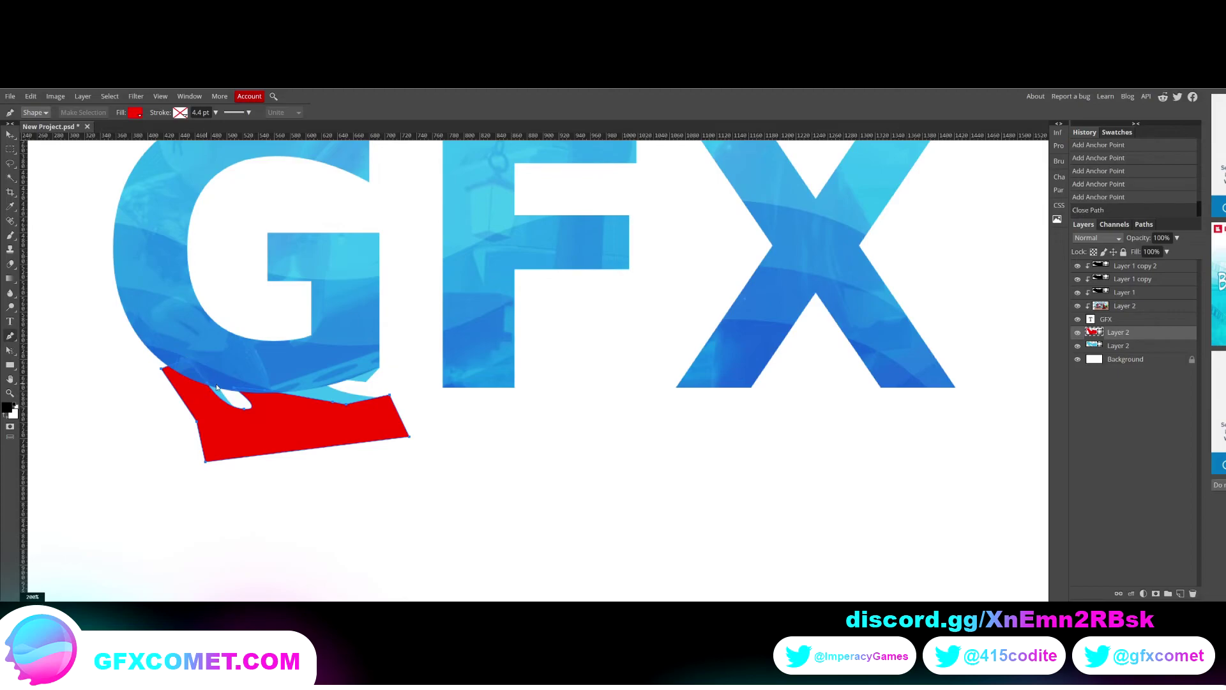
# Clip the red shape to the light blue splash shape and set its fill to black, hex 000000
pyautogui.rightClick(1134, 332)
pyautogui.click(1088, 509)
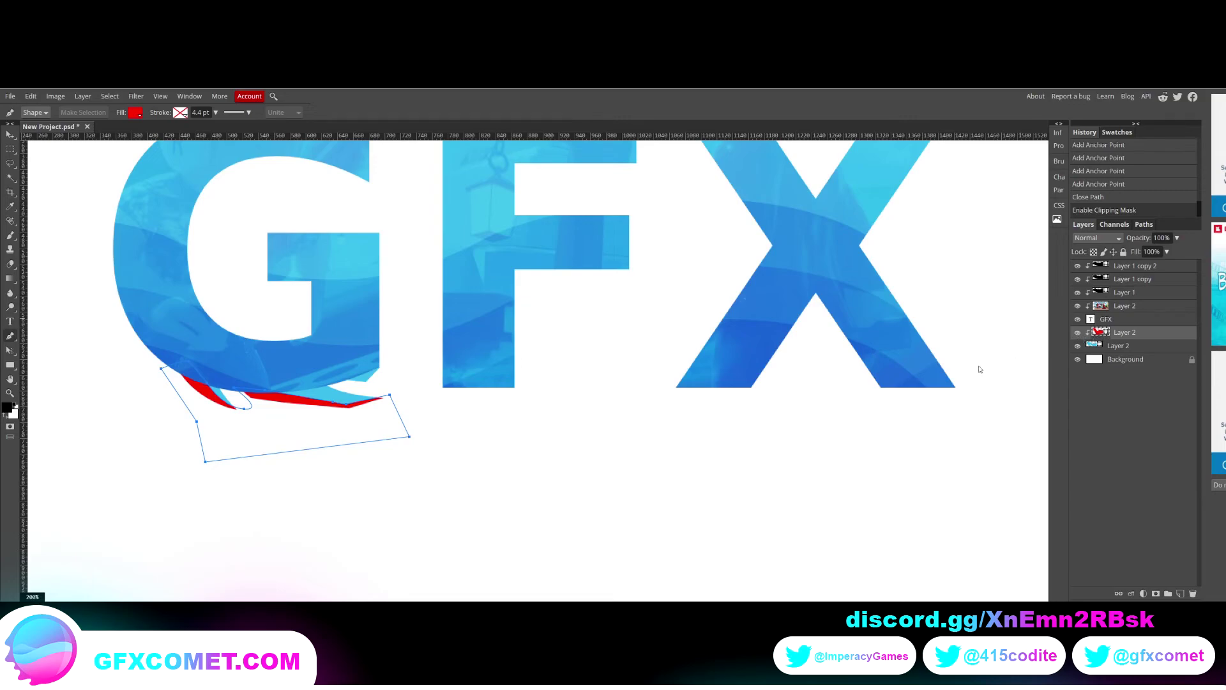
pyautogui.doubleClick(1105, 336)
pyautogui.click(768, 354)
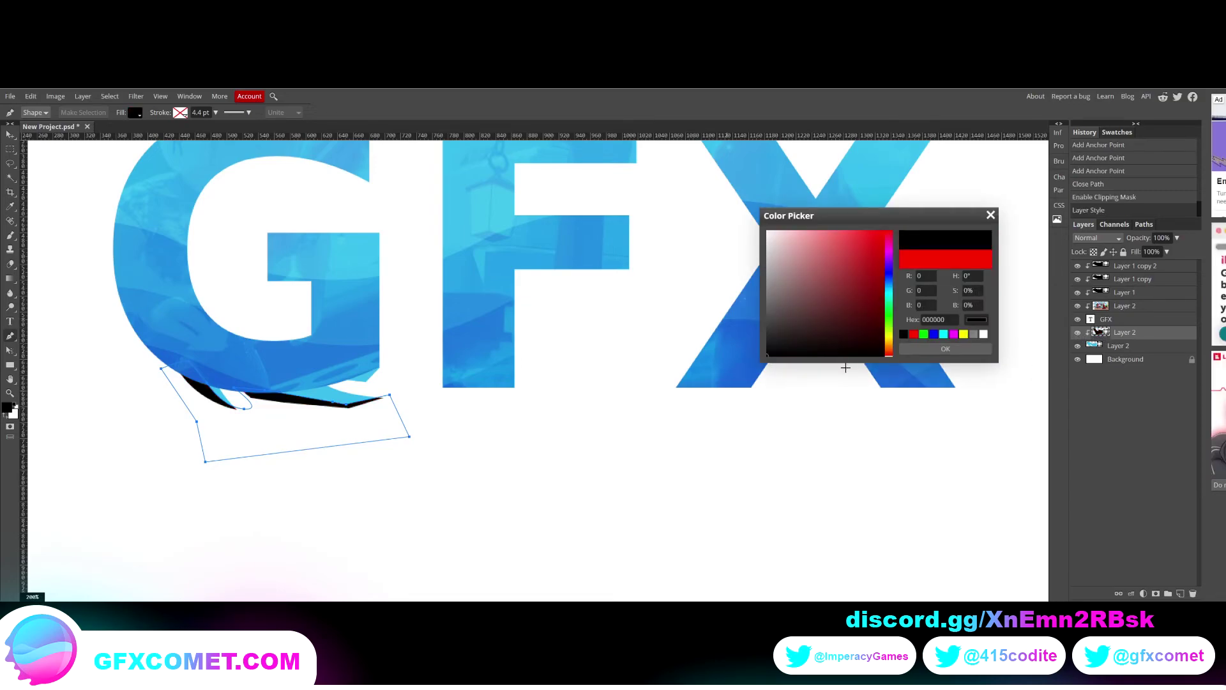
pyautogui.click(957, 349)
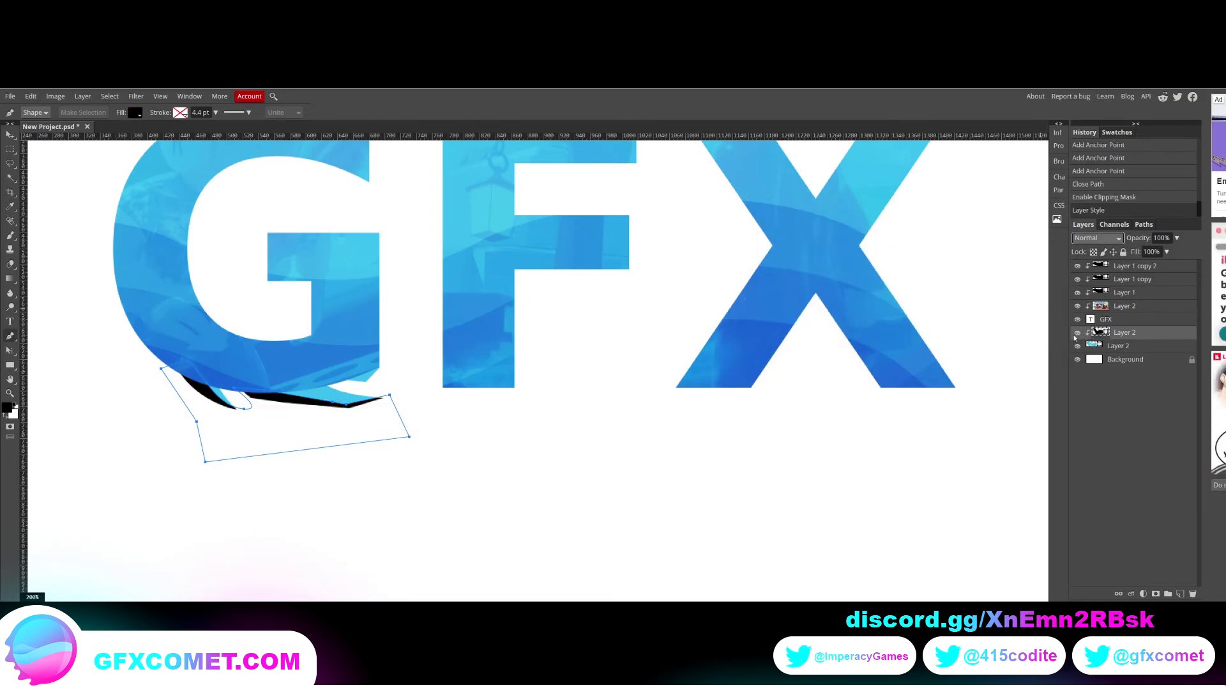
# Set the black shading shape's blend mode to Overlay and hide its path outline
pyautogui.hotkey('shift', 'alt', 'o')
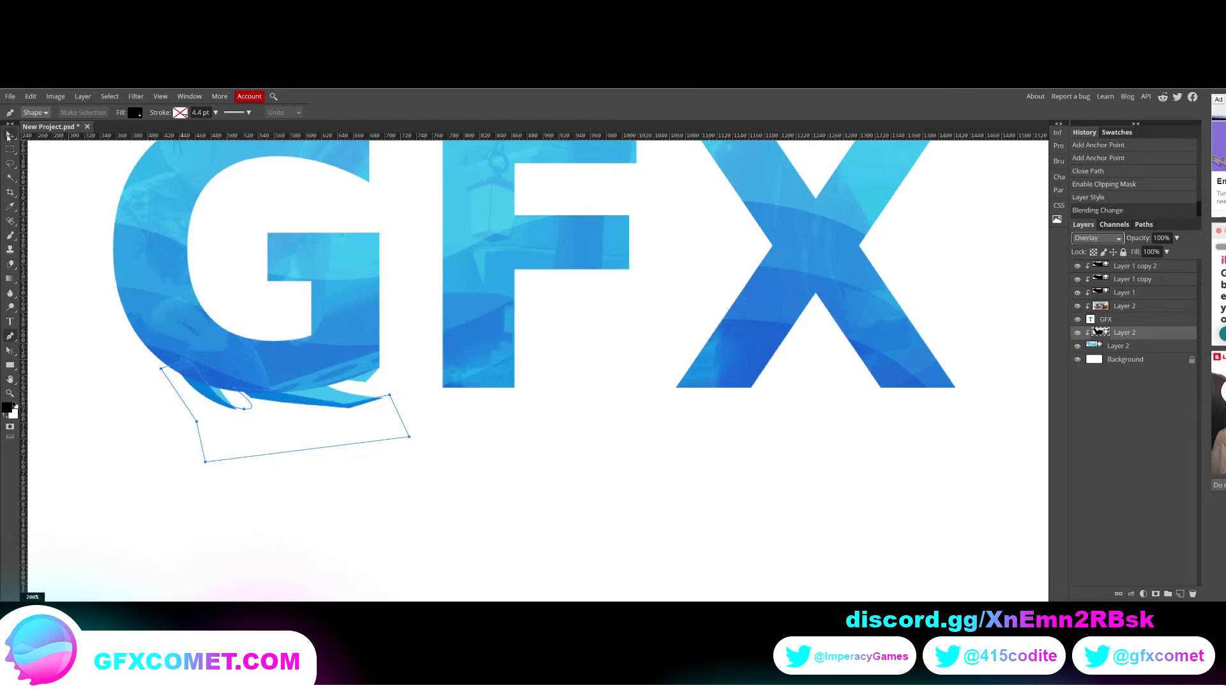
pyautogui.press('v')
pyautogui.click(449, 224)
pyautogui.hotkey('ctrl', 'h')
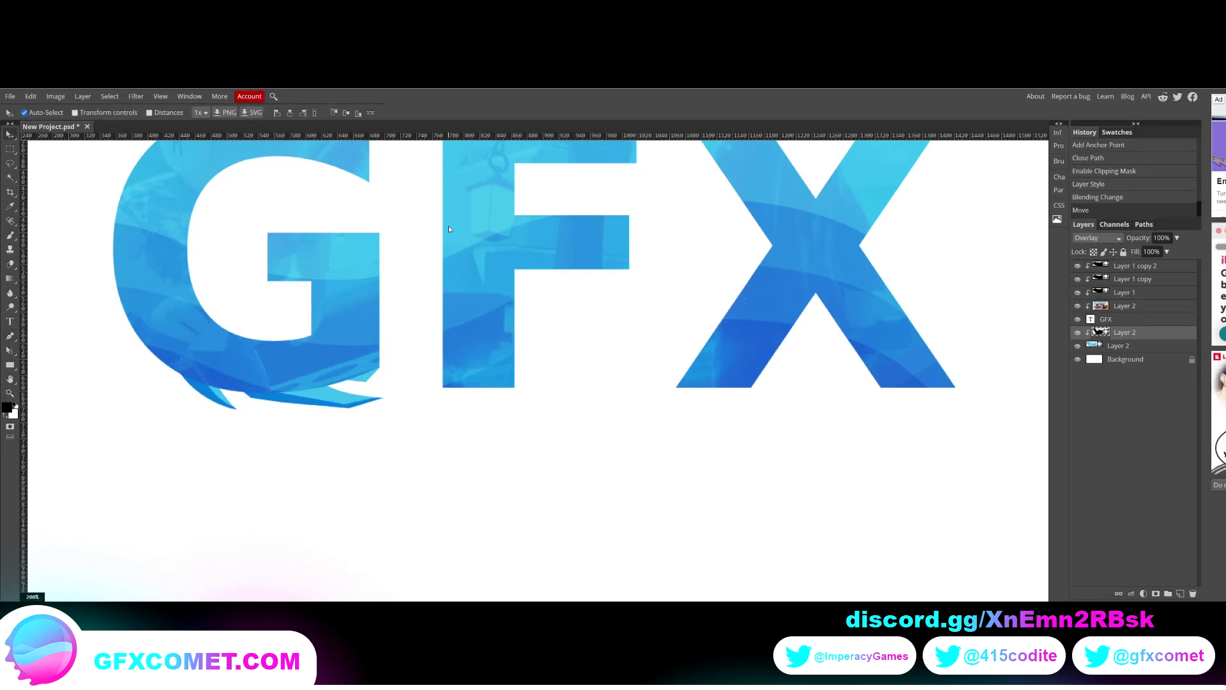
# Group the light blue splash shape with its clipped shading layer in one folder
pyautogui.hotkey('ctrl', '-')
pyautogui.hotkey('ctrl', '-')
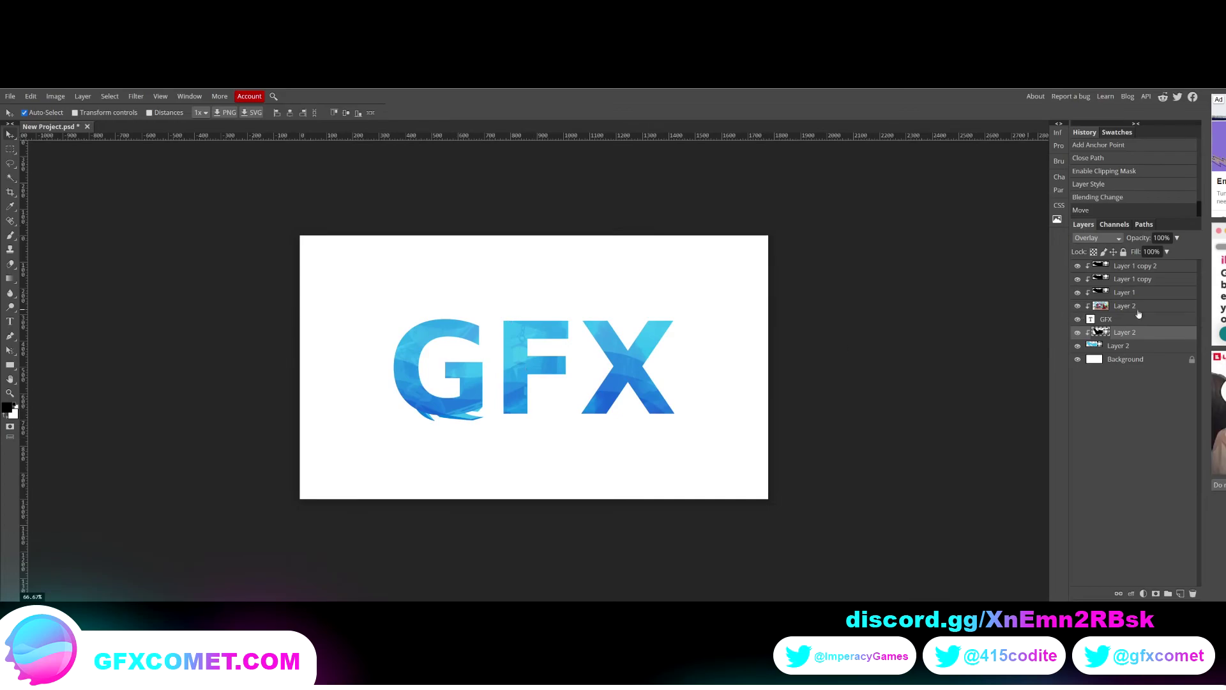
pyautogui.keyDown('ctrl'); pyautogui.click(1154, 345); pyautogui.keyUp('ctrl')
pyautogui.hotkey('ctrl', 'g')
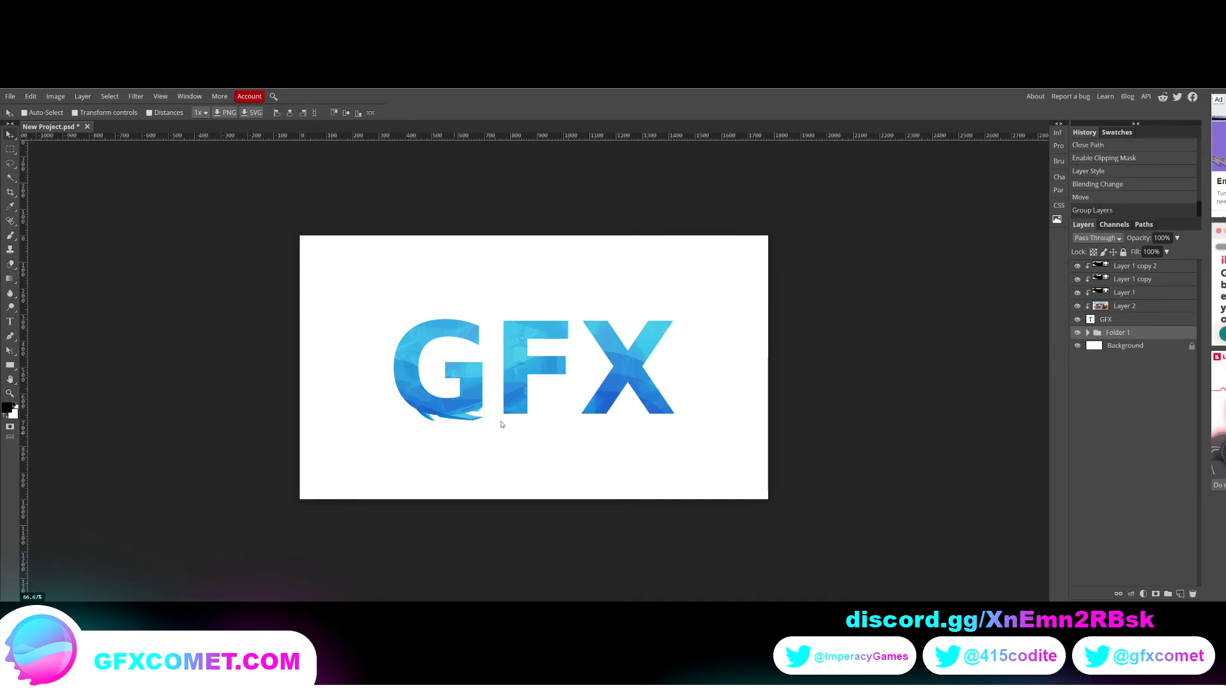
# Try a duplicate of the splash beneath the X and delete the copy
pyautogui.moveTo(590, 424); pyautogui.dragTo(605, 429)
pyautogui.press('Delete')
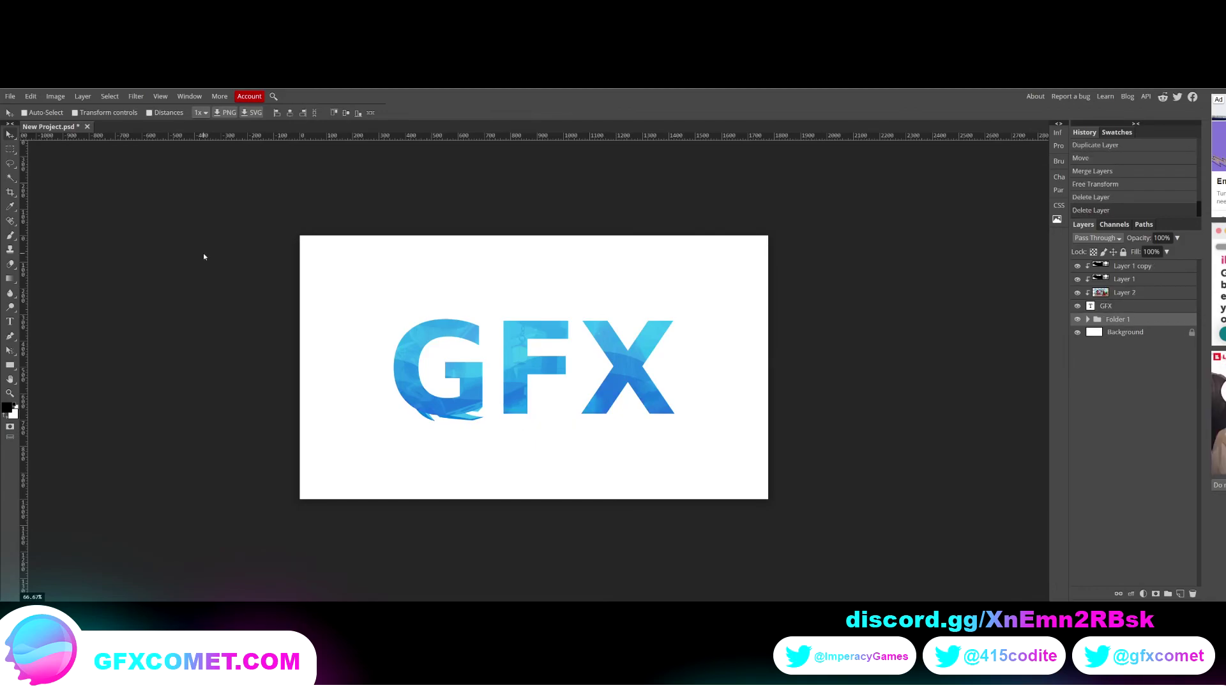